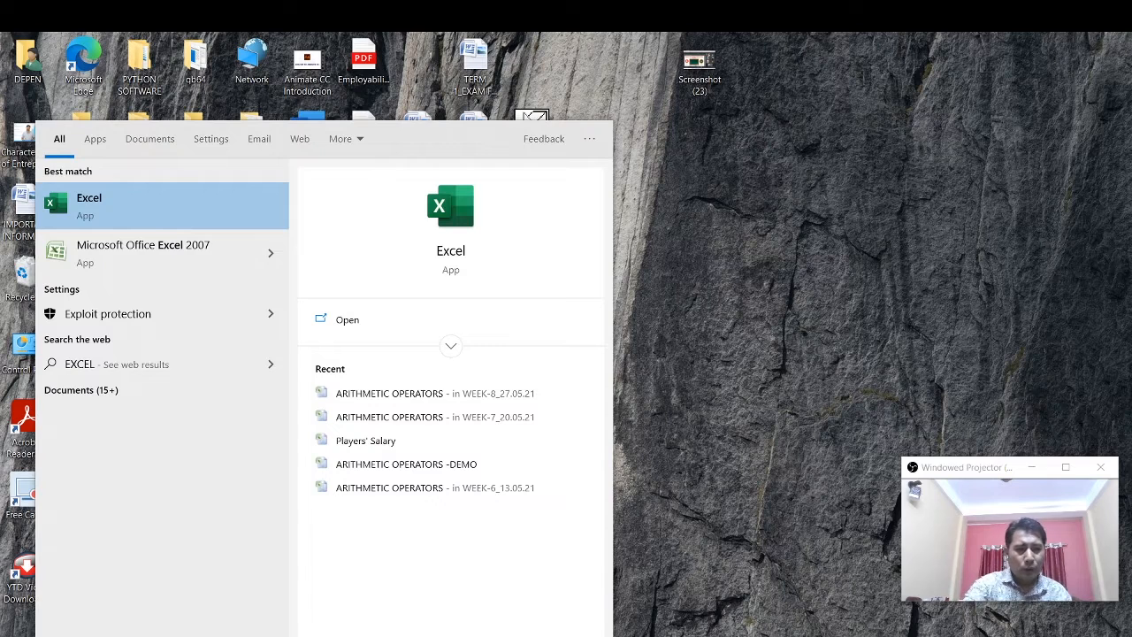
Launch Microsoft Office Excel 2007 and switch to the open workbook "Inserting & Deleting Cell, Row and Column".
type("2007")
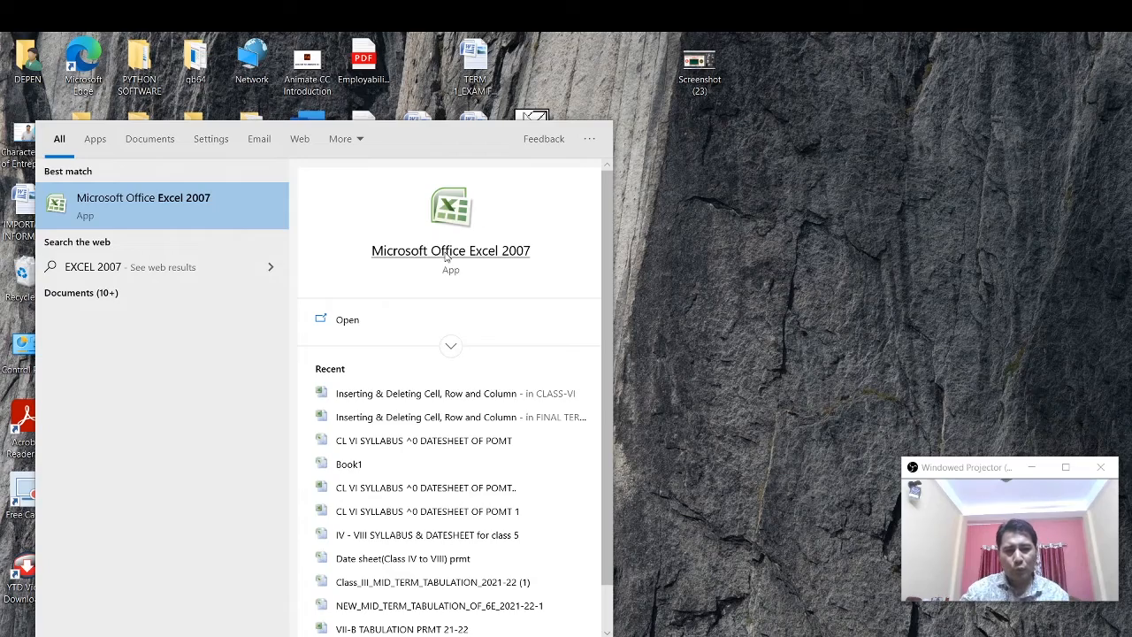
left_click(447, 252)
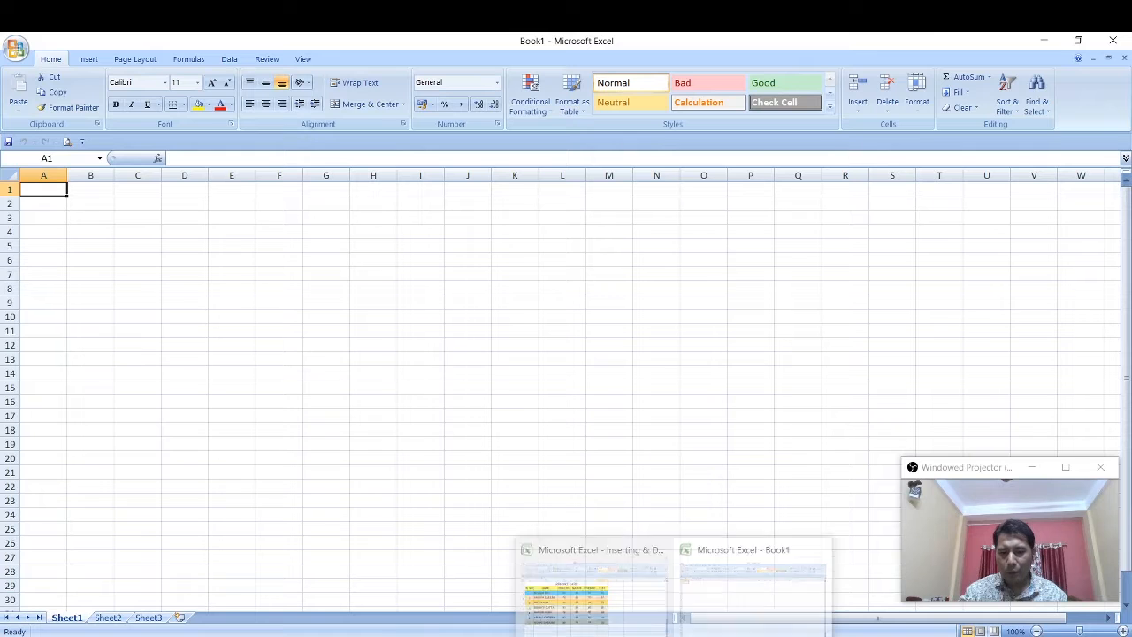
left_click(635, 627)
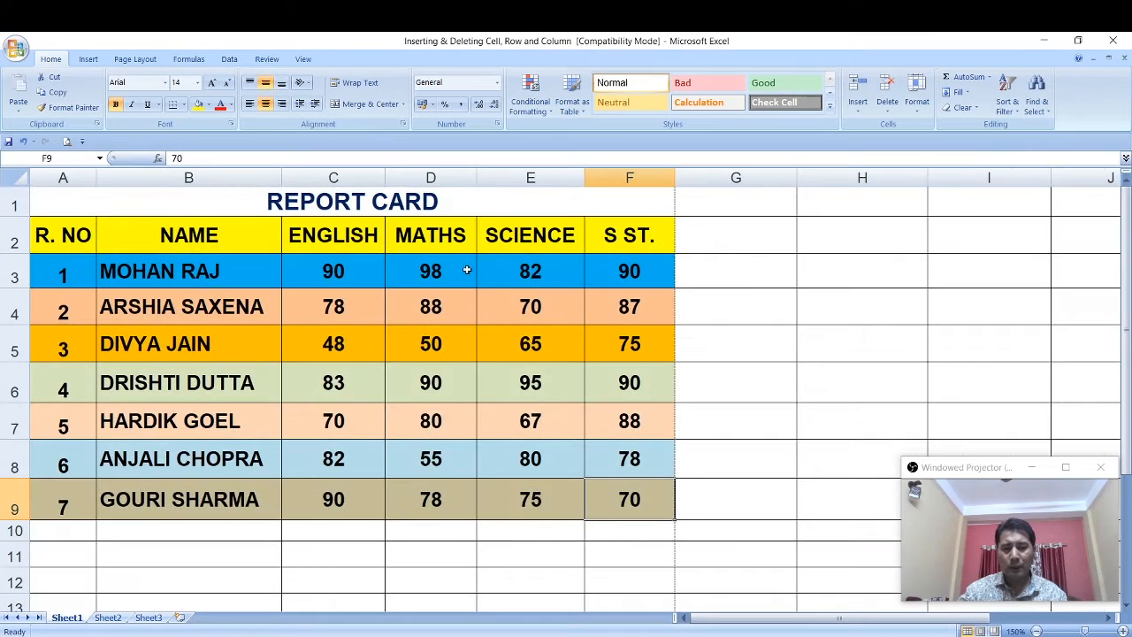
Examine the report card's title, subject headings, roll numbers, MATHS marks and the layout of columns A to C.
left_click(309, 209)
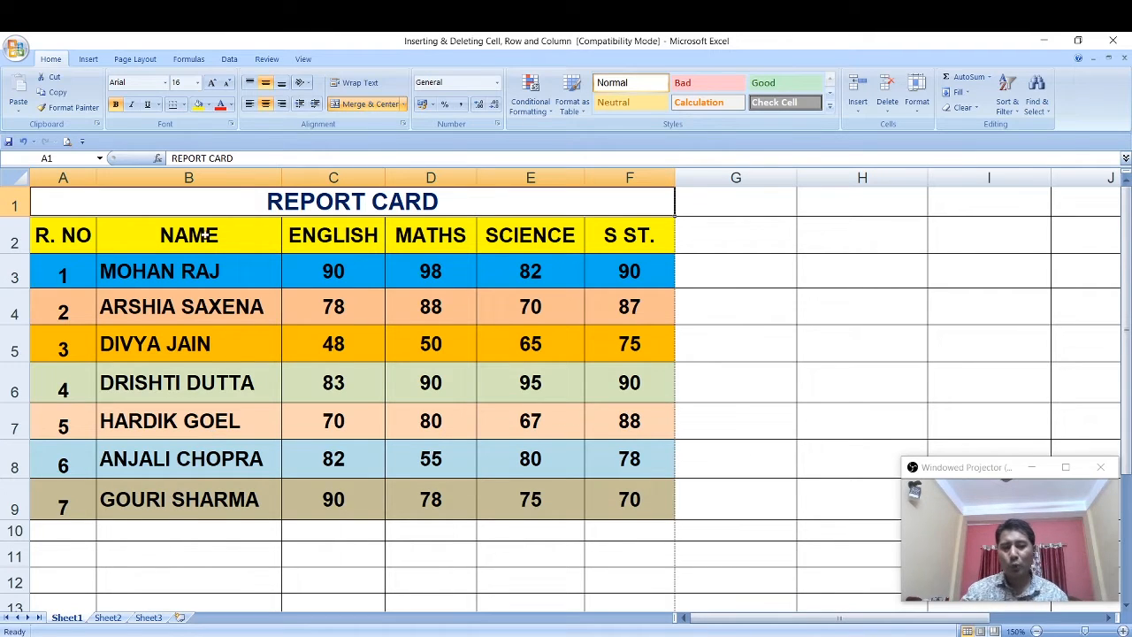
left_click(457, 502)
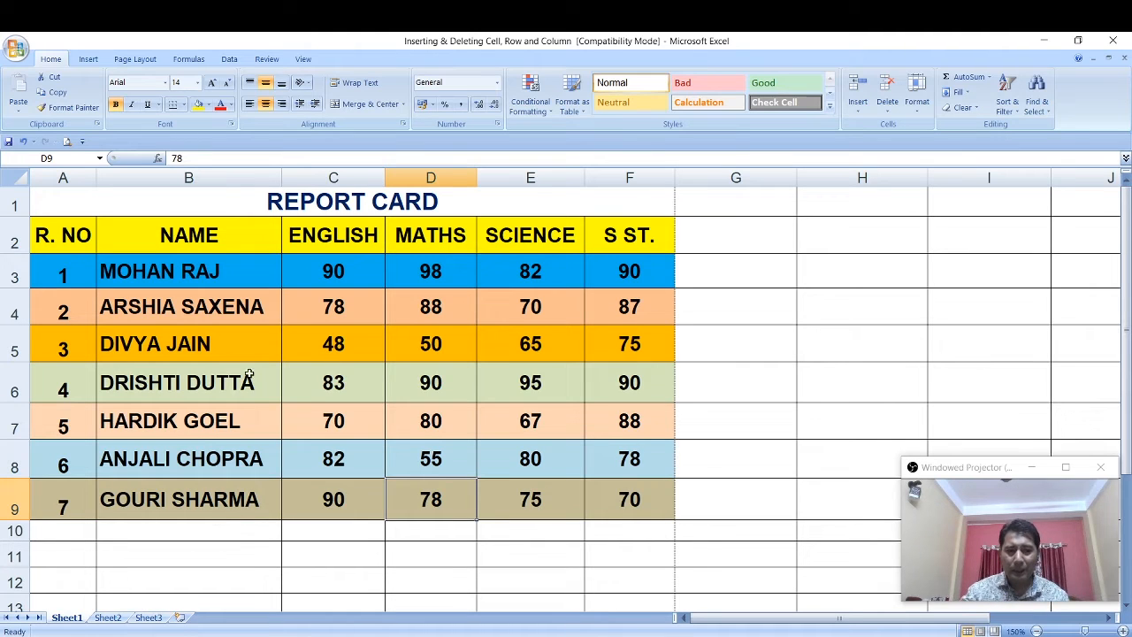
left_click(424, 248)
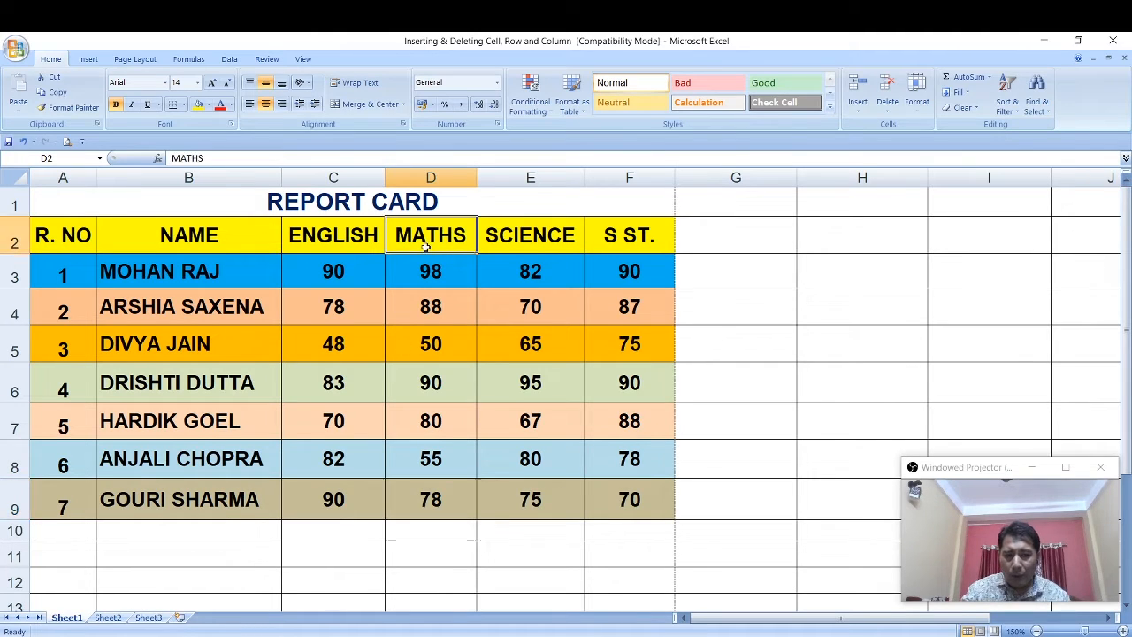
left_click(414, 283)
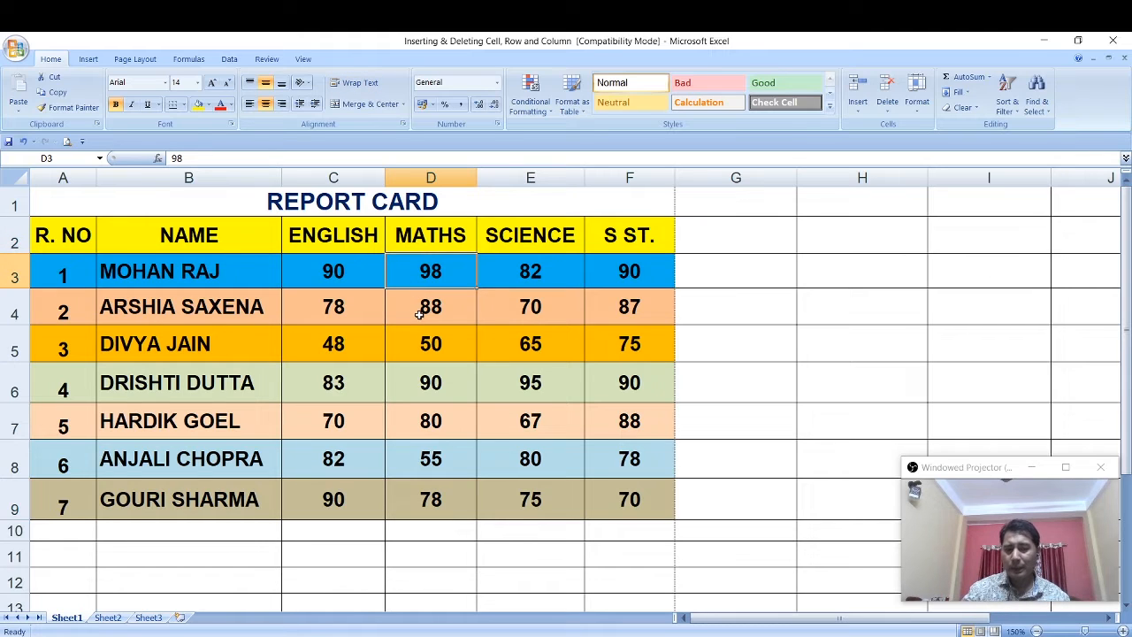
left_click(419, 314)
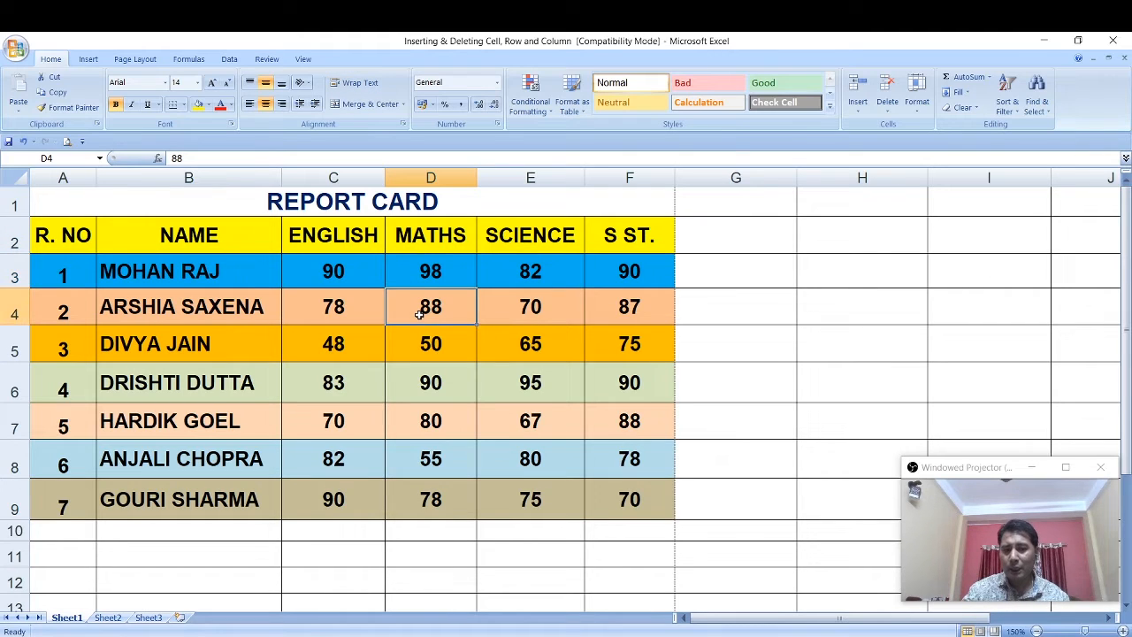
left_click(441, 243)
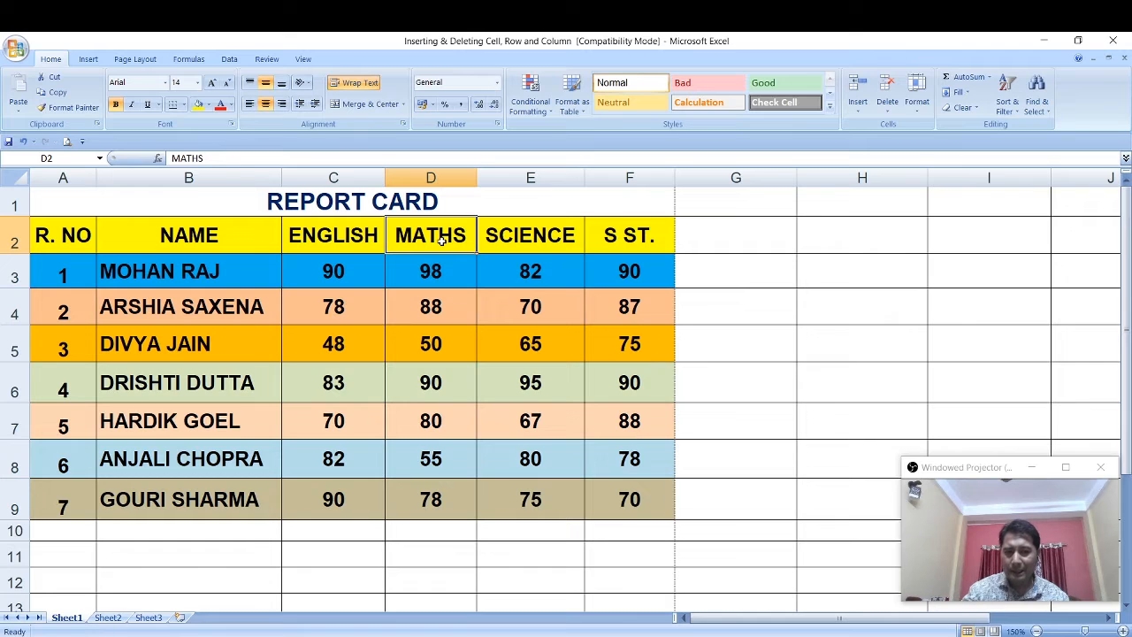
left_click(67, 350)
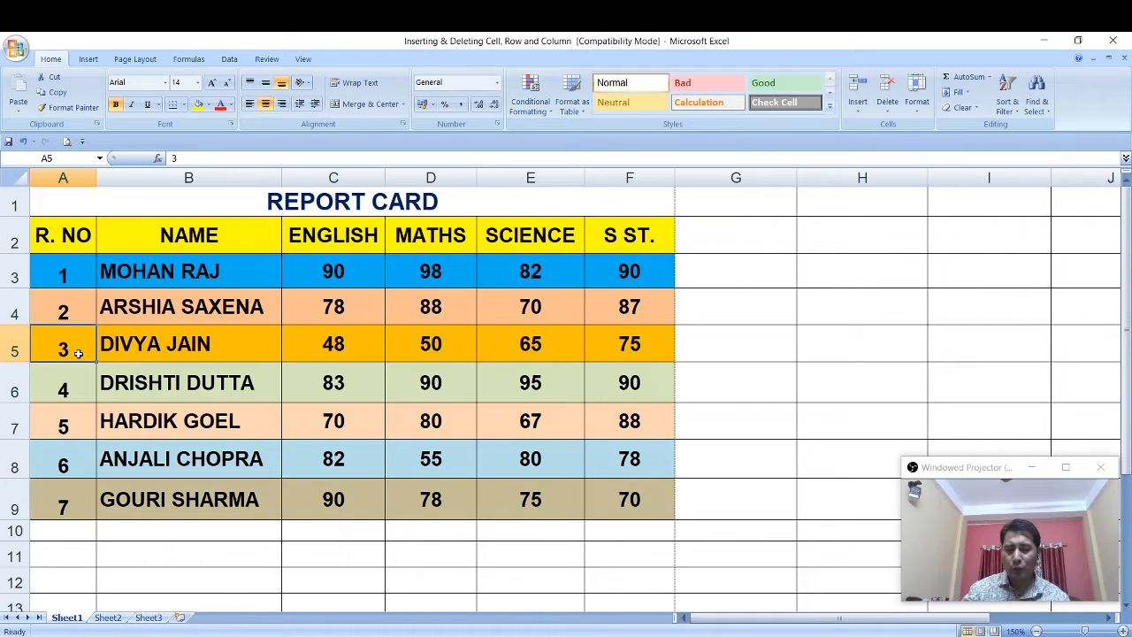
left_click(438, 238)
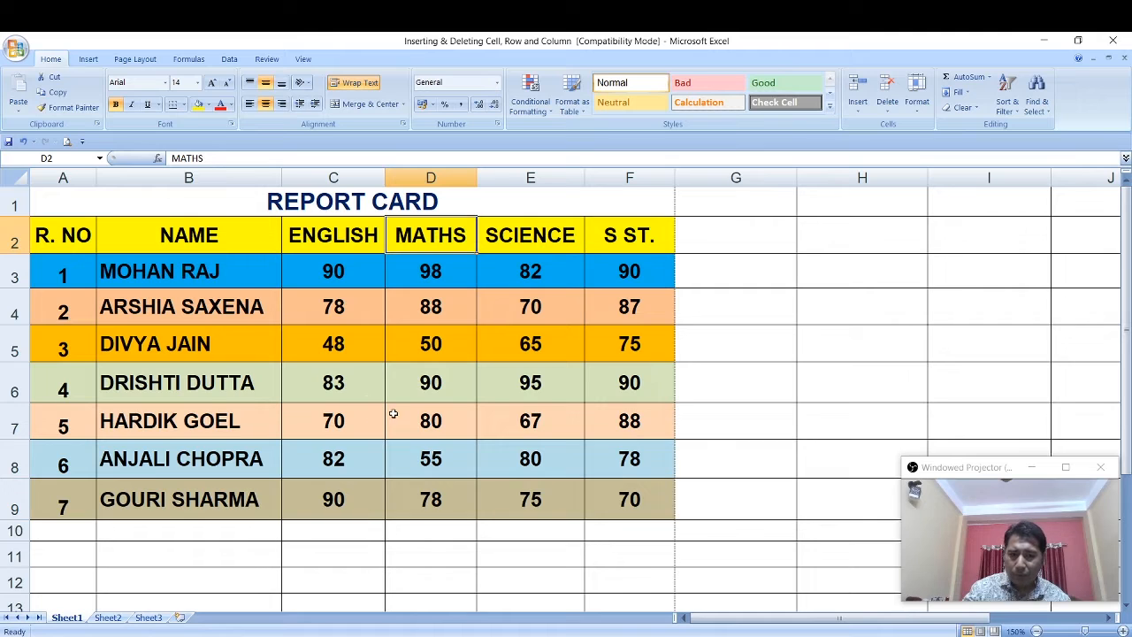
left_click(67, 393)
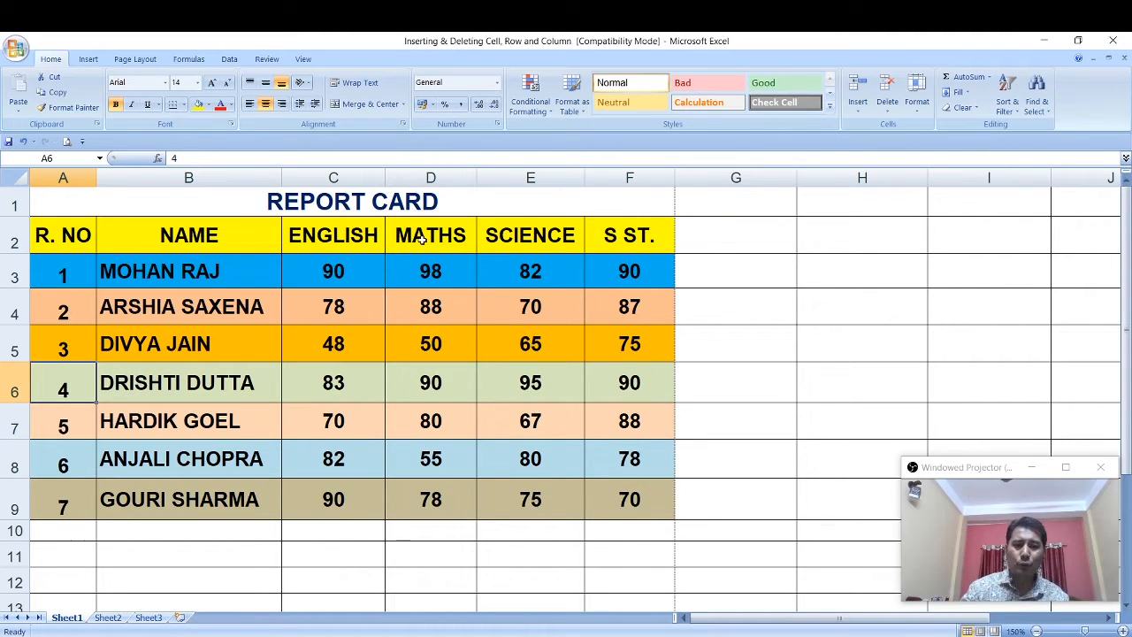
left_click(361, 241)
left_click(412, 235)
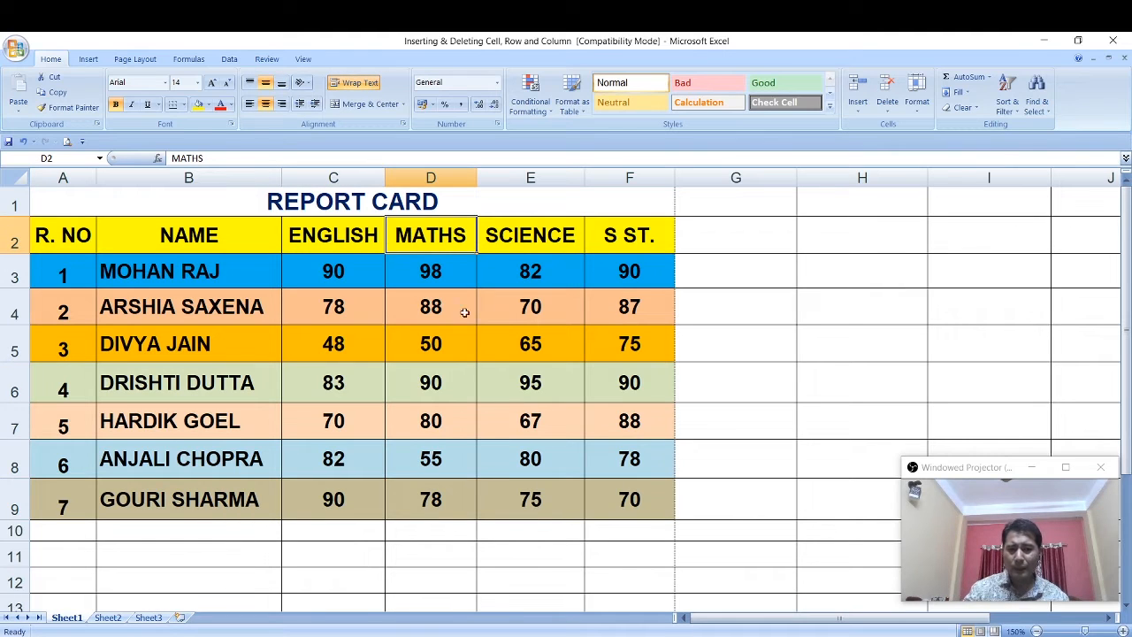
left_click(445, 278)
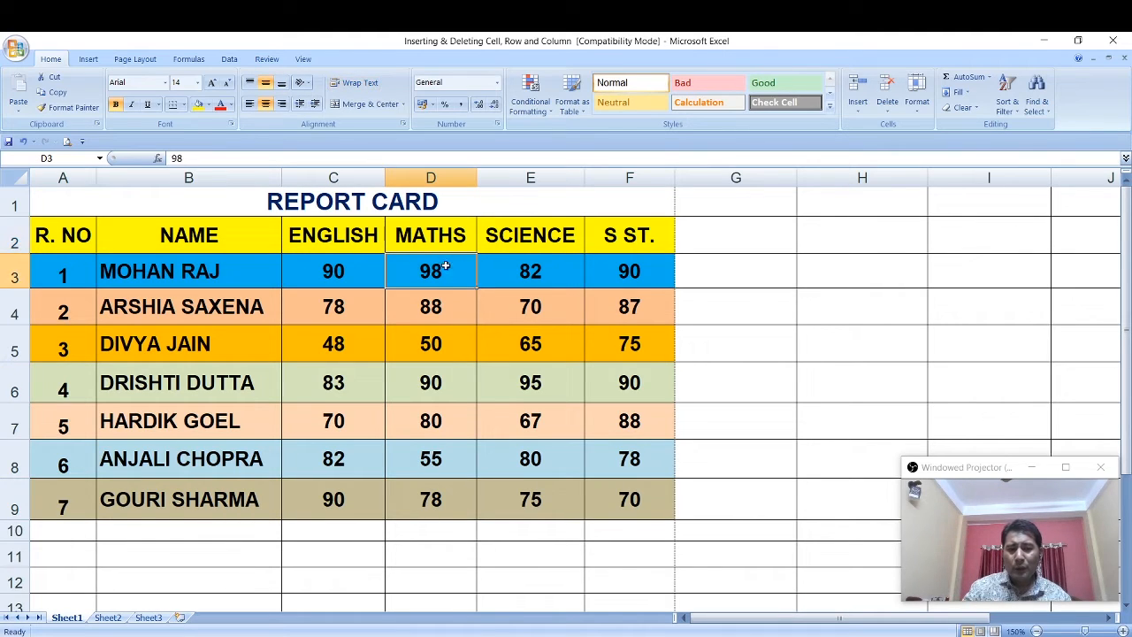
left_click(447, 240)
left_click(438, 274)
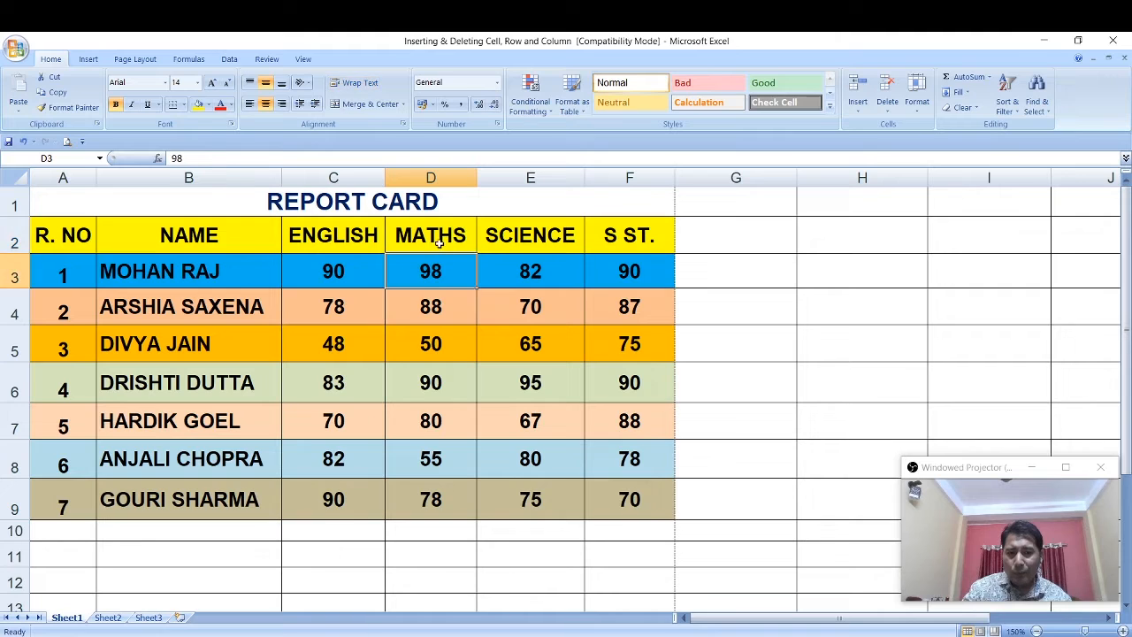
left_click(440, 243)
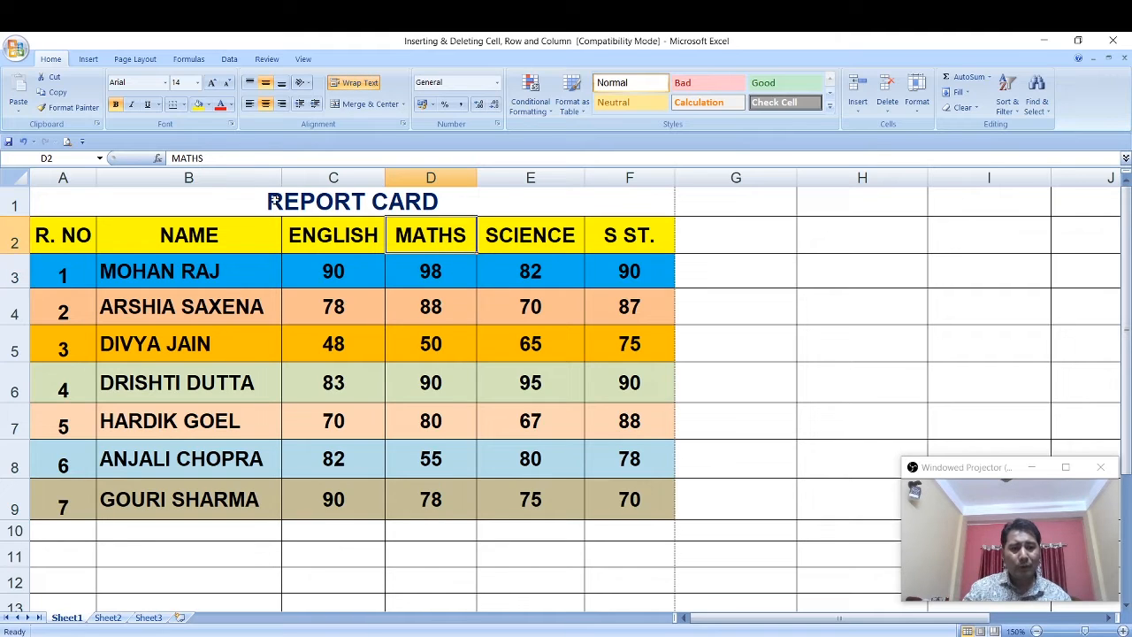
left_click(67, 175)
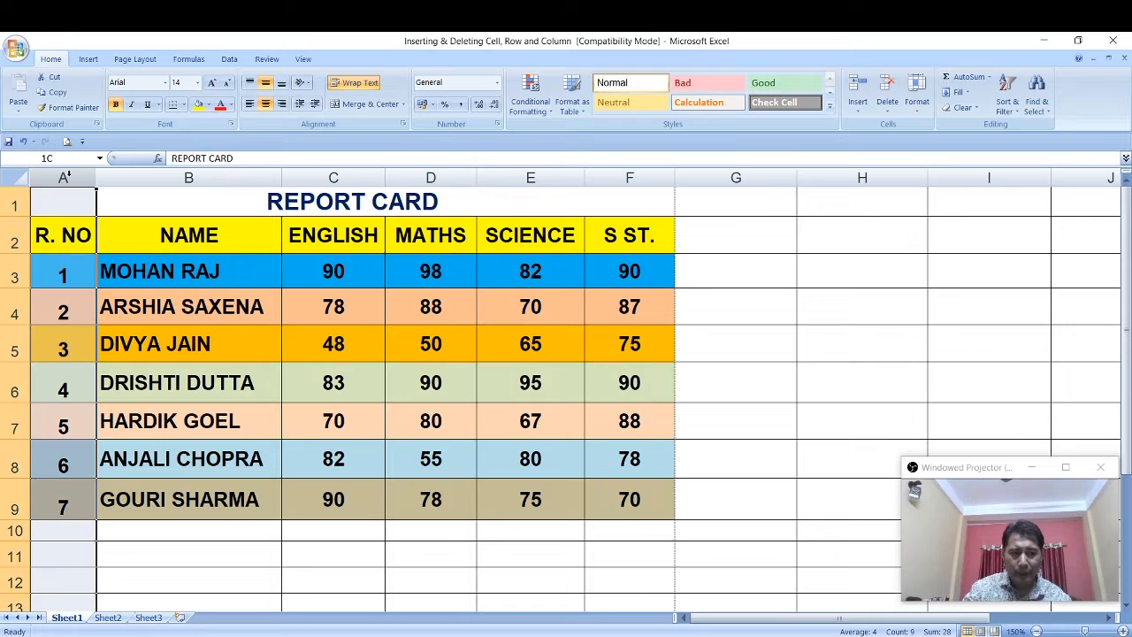
left_click(174, 175)
left_click(352, 175)
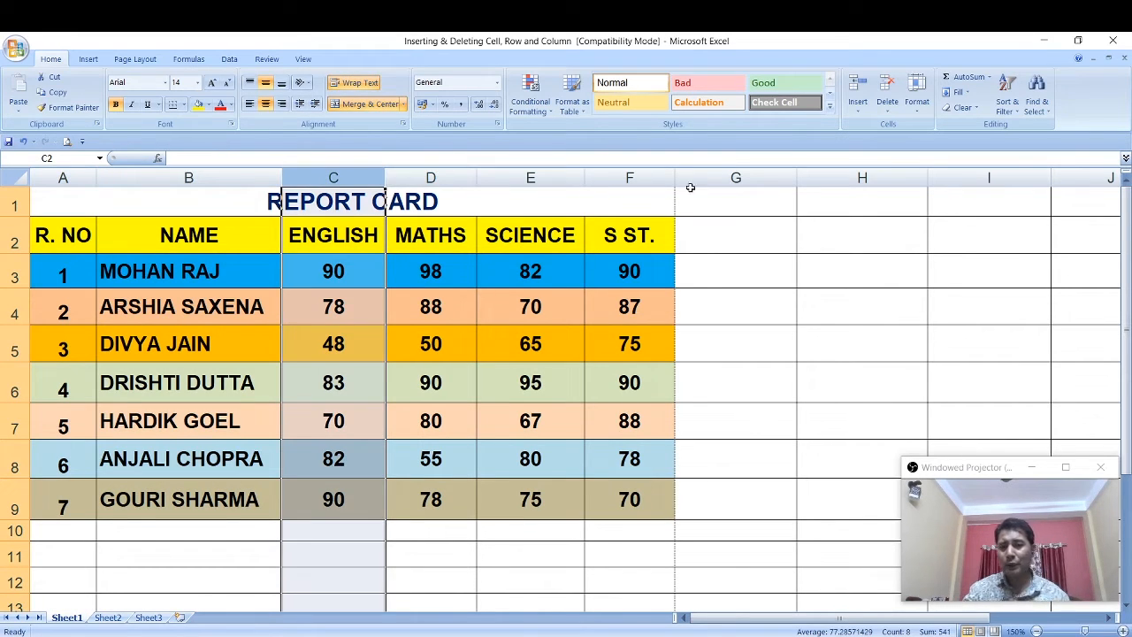
left_click(588, 376)
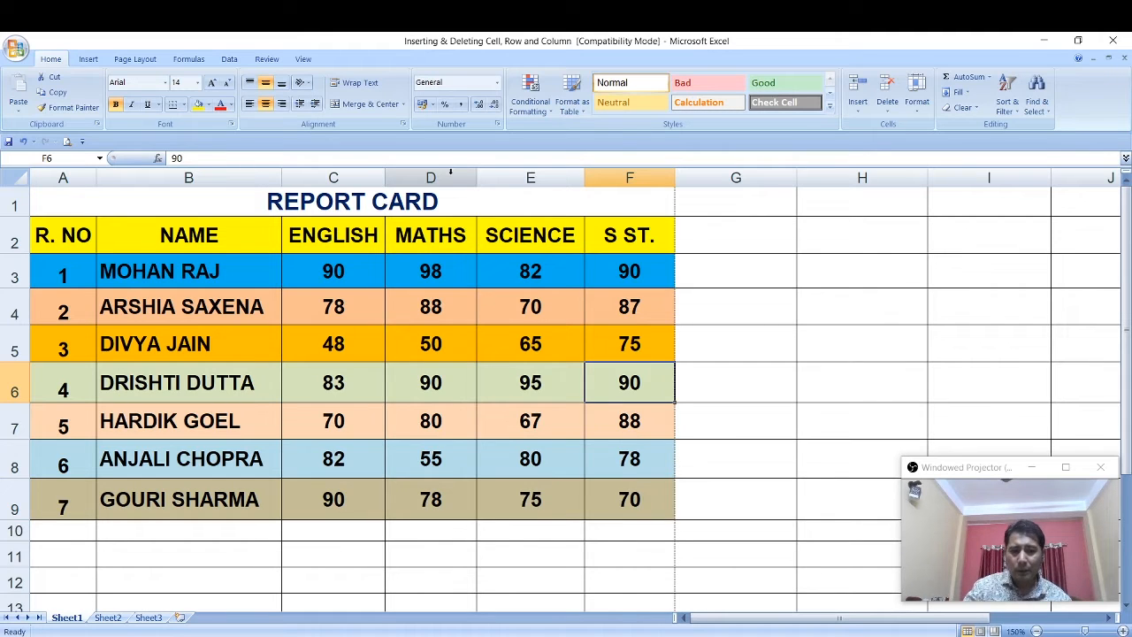
Insert a new column between ENGLISH and MATHS and enter HINDI as its heading.
right_click(451, 176)
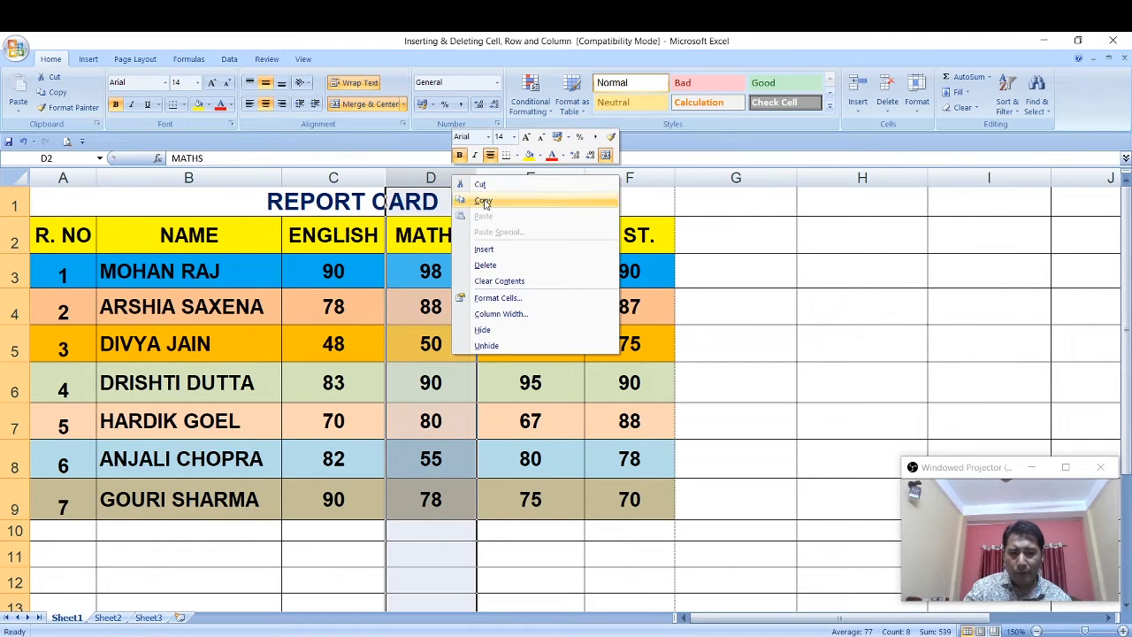
left_click(506, 252)
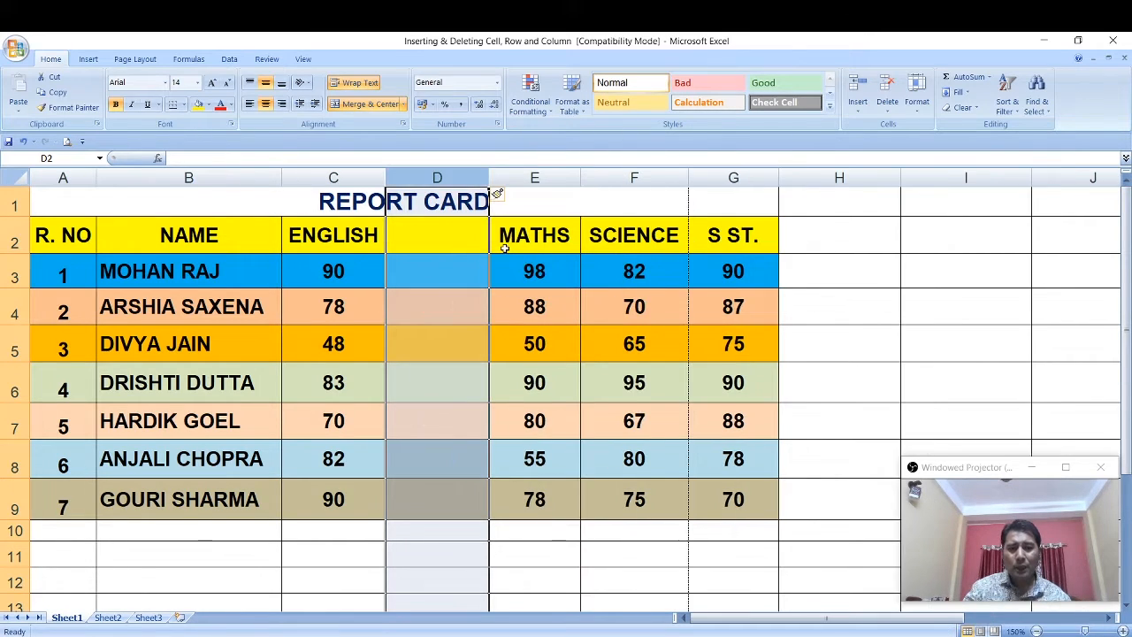
left_click(460, 245)
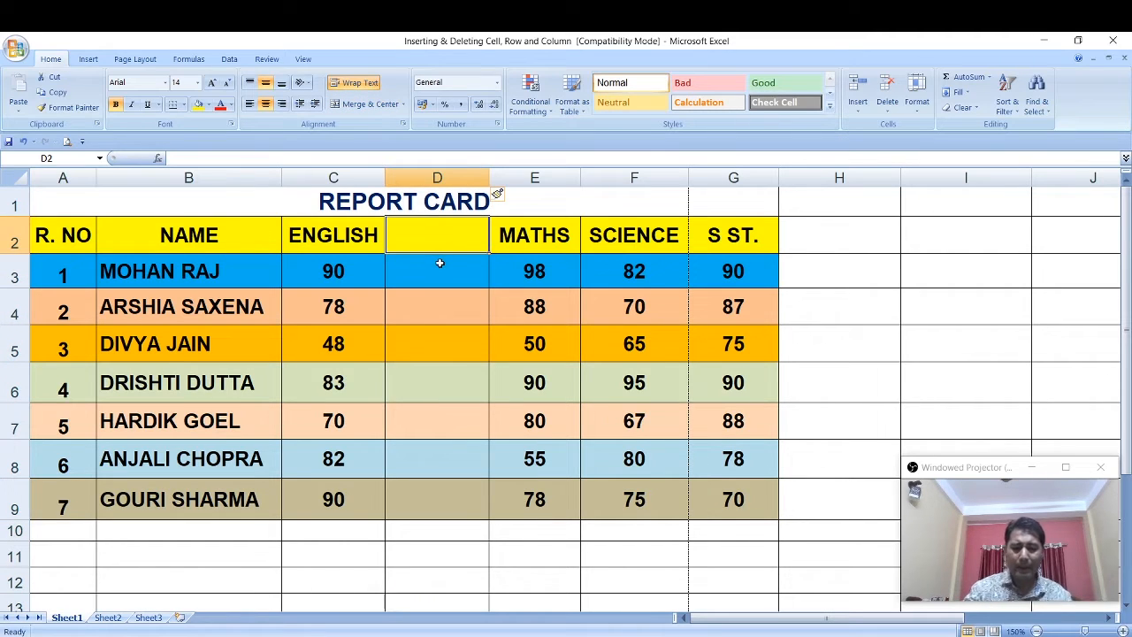
type("HIN")
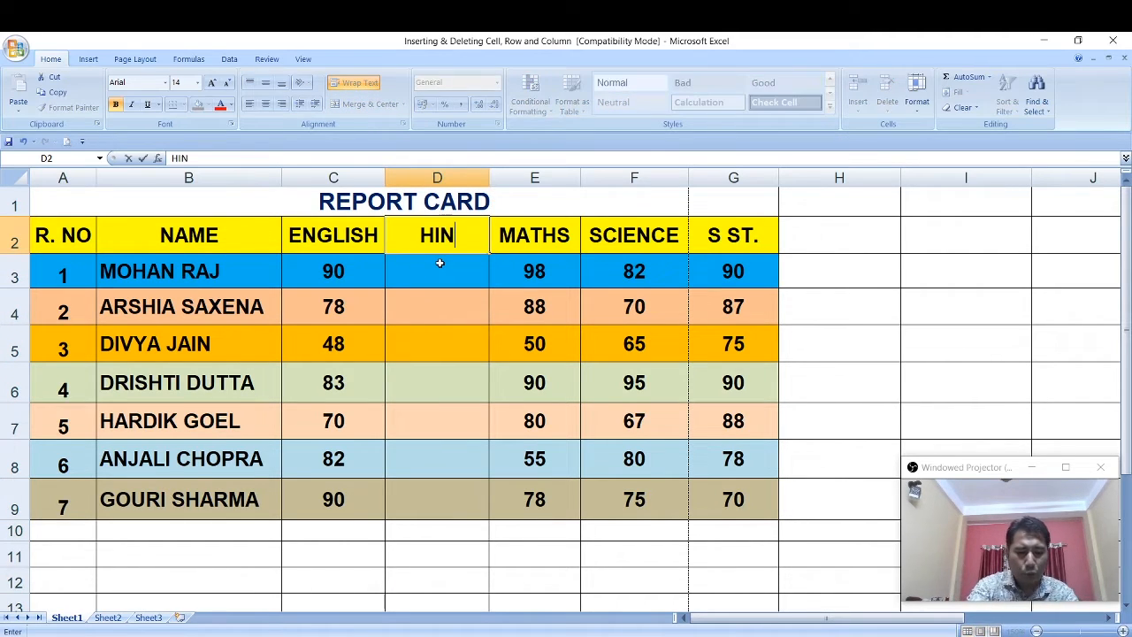
type("DI")
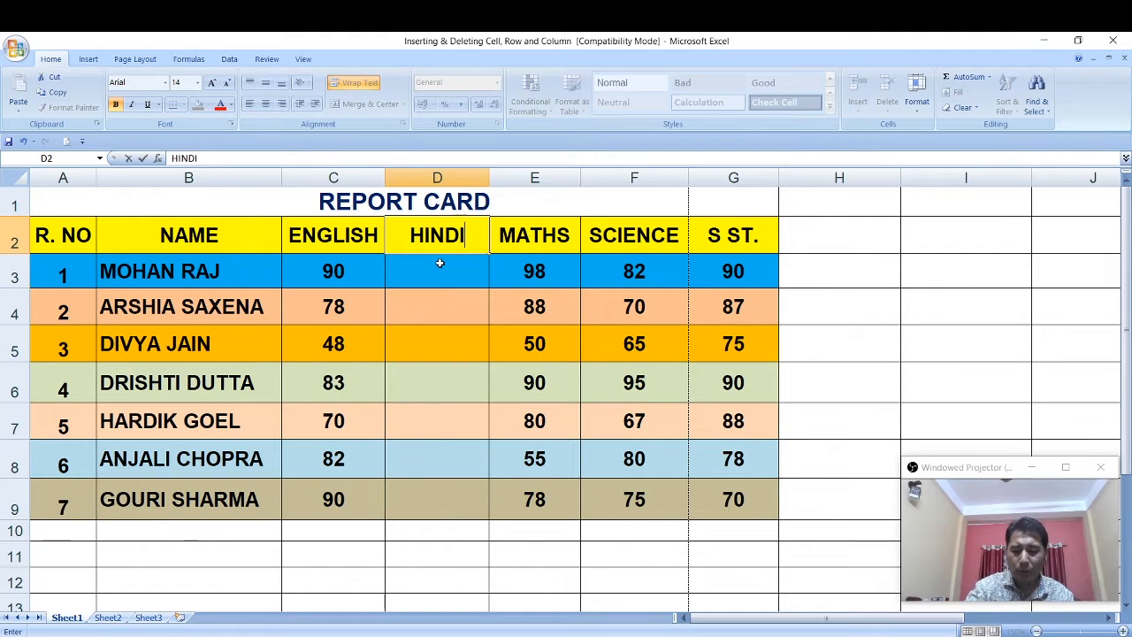
key("Return")
Enter HINDI marks 89 for roll number 1 and 78 for roll number 2, and 89 as roll number 2's ENGLISH mark.
type("89")
key("Return")
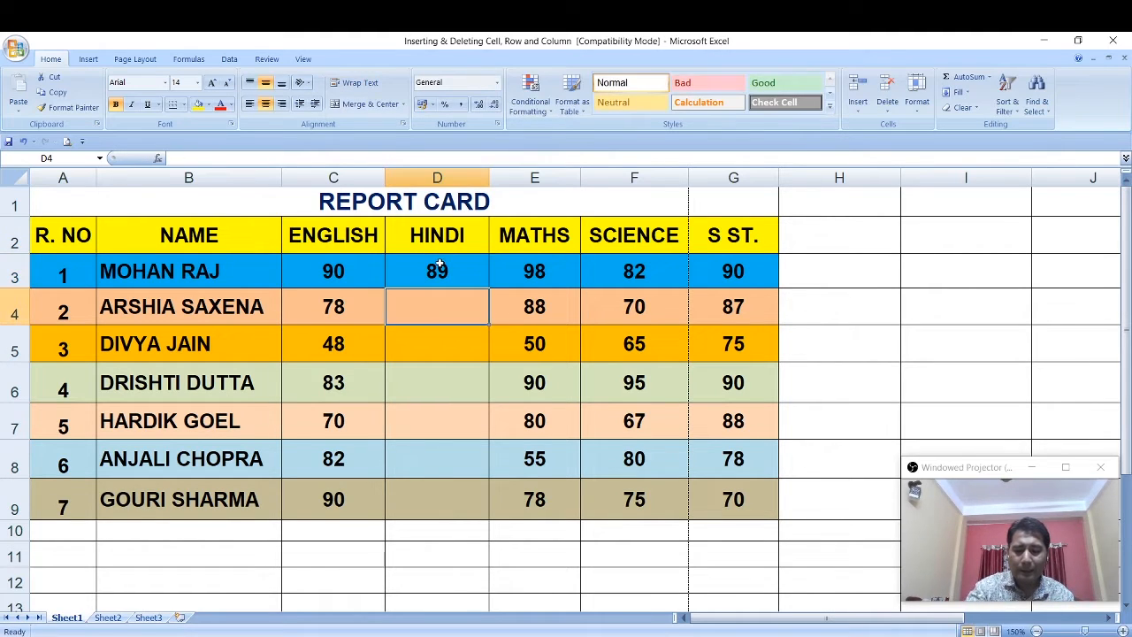
type("78")
key("Left")
type("89")
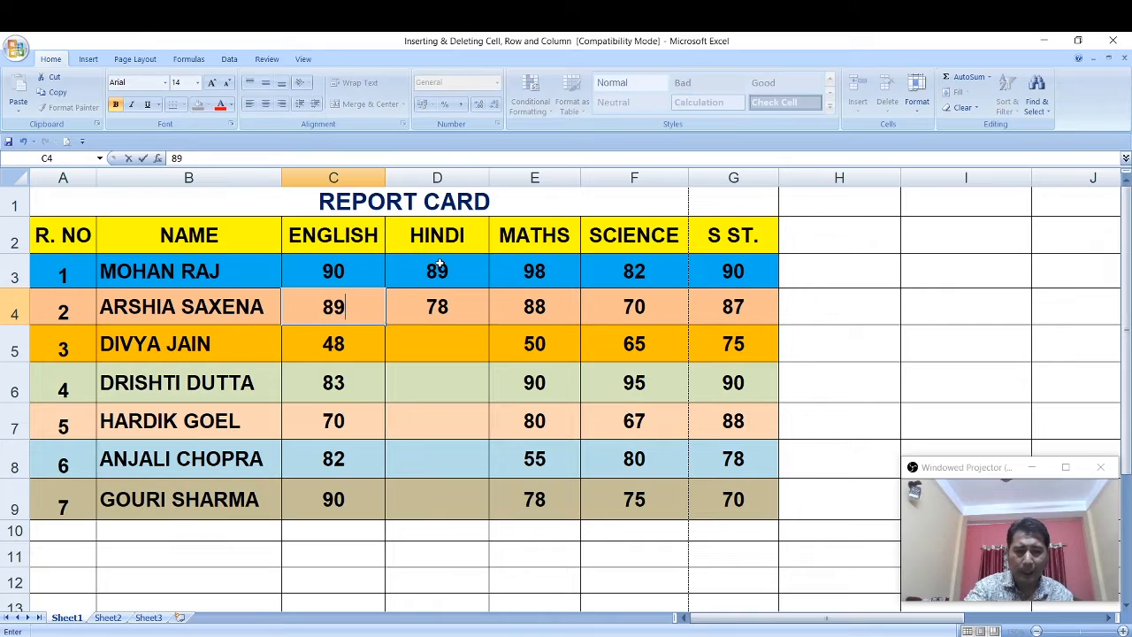
Insert another blank sheet column between ENGLISH and HINDI, using cell D5 as the insertion point.
left_click(436, 351)
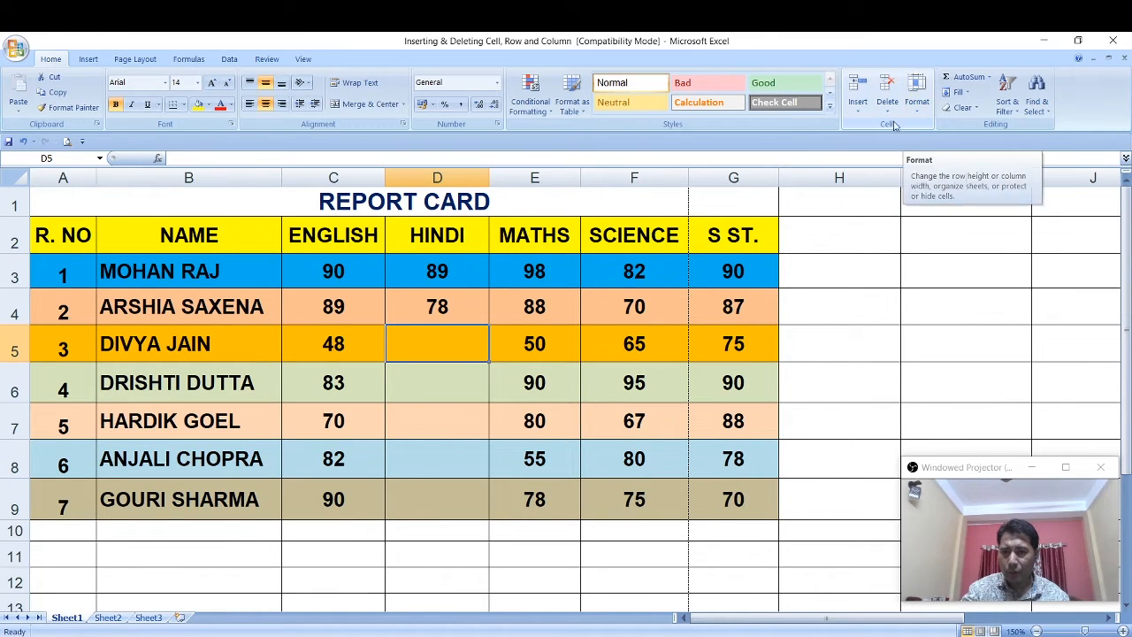
left_click(857, 108)
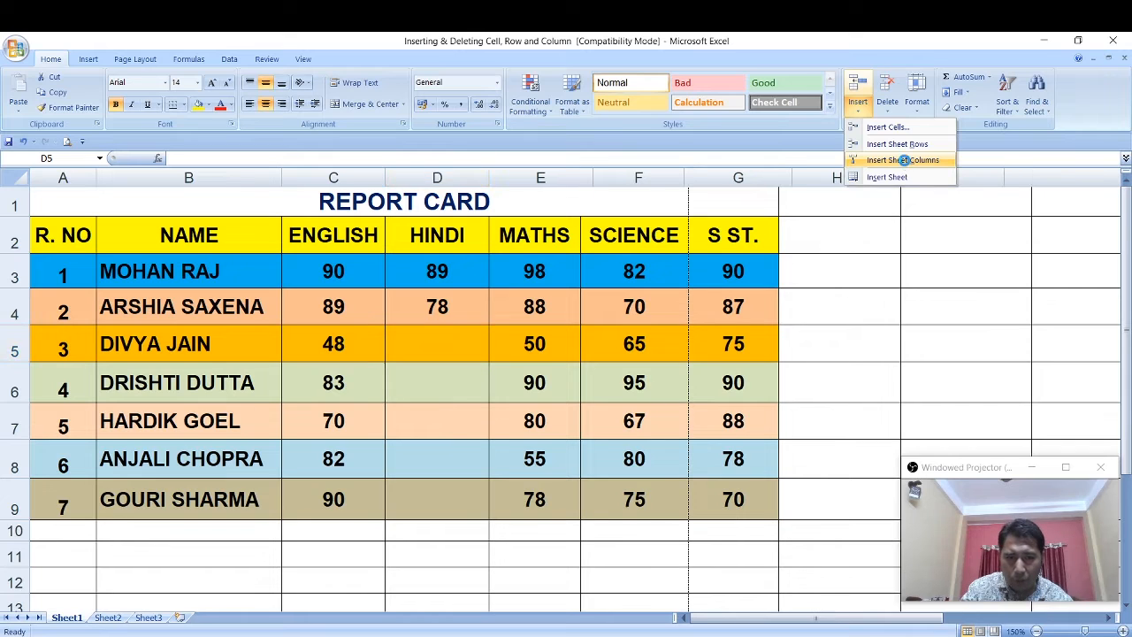
left_click(904, 161)
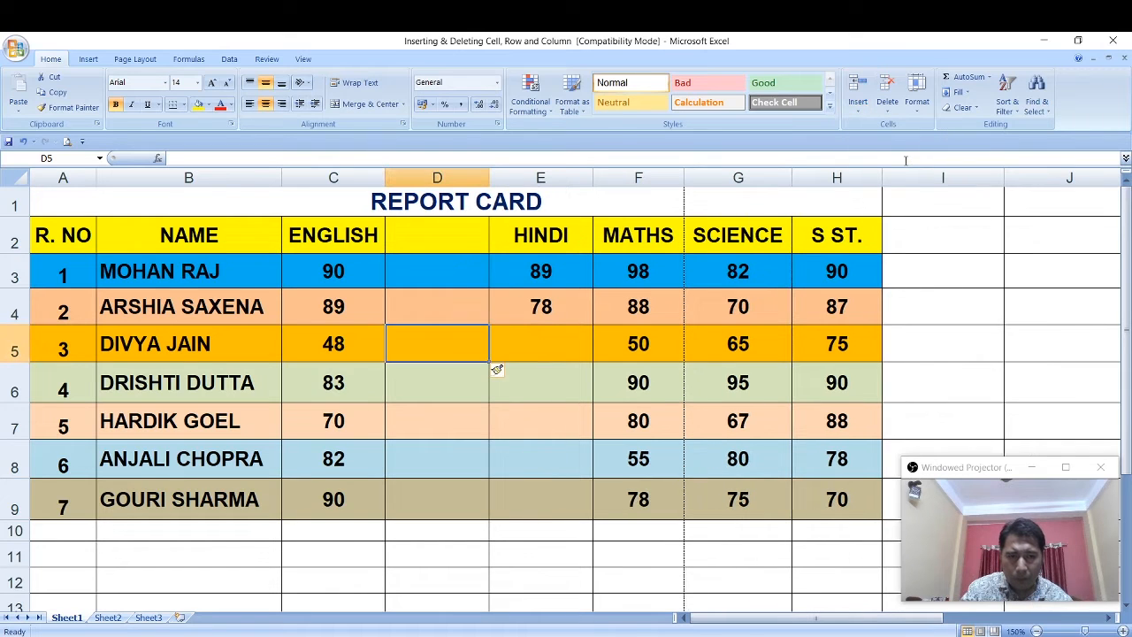
Examine the blank column's heading cell, the SCIENCE and S ST. headings, and the first S ST. marks.
left_click(432, 245)
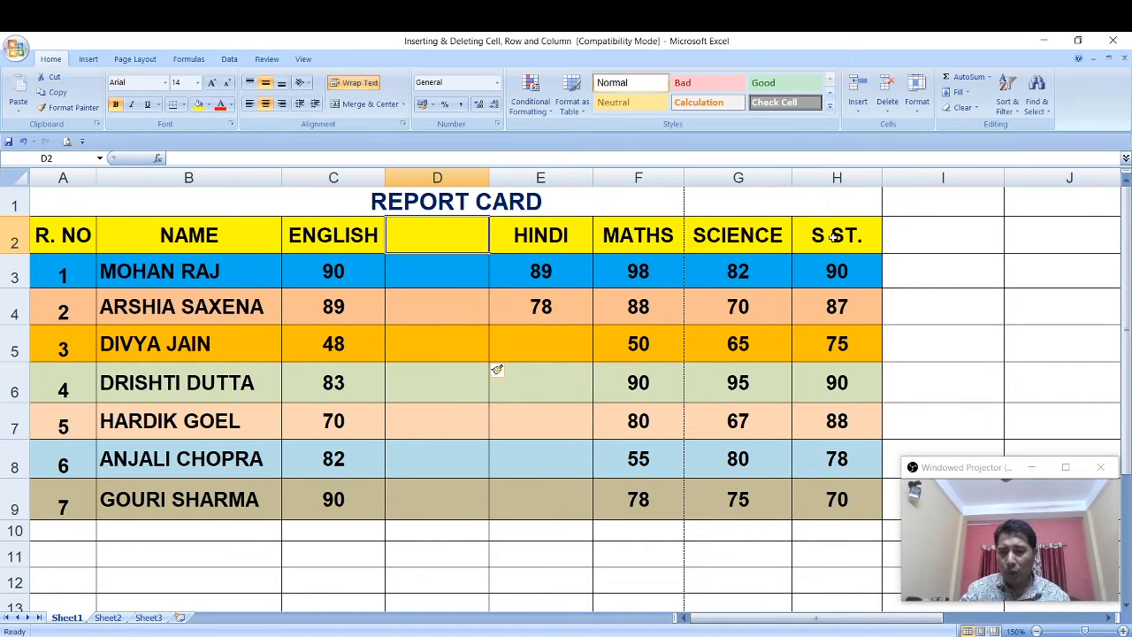
left_click(756, 237)
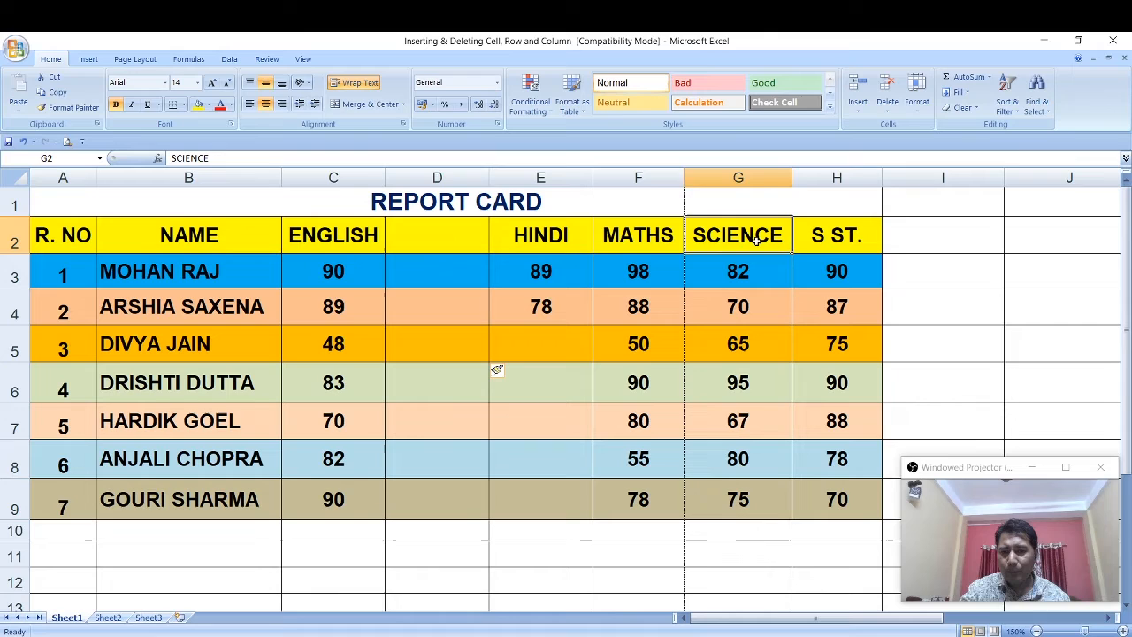
left_click(812, 236)
left_click(769, 235)
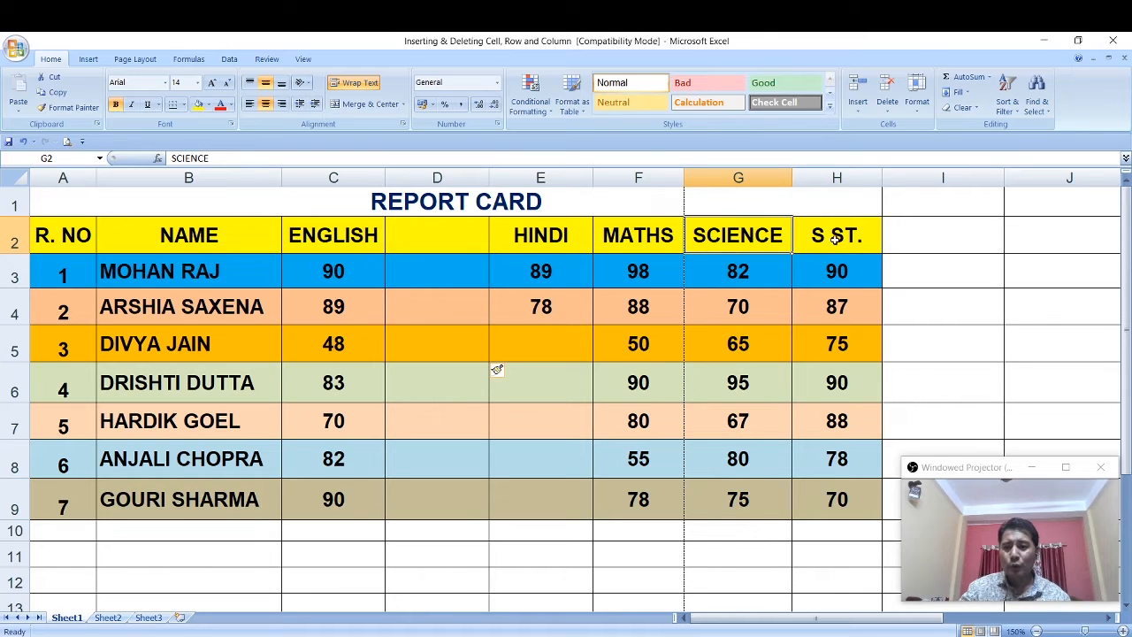
left_click(833, 242)
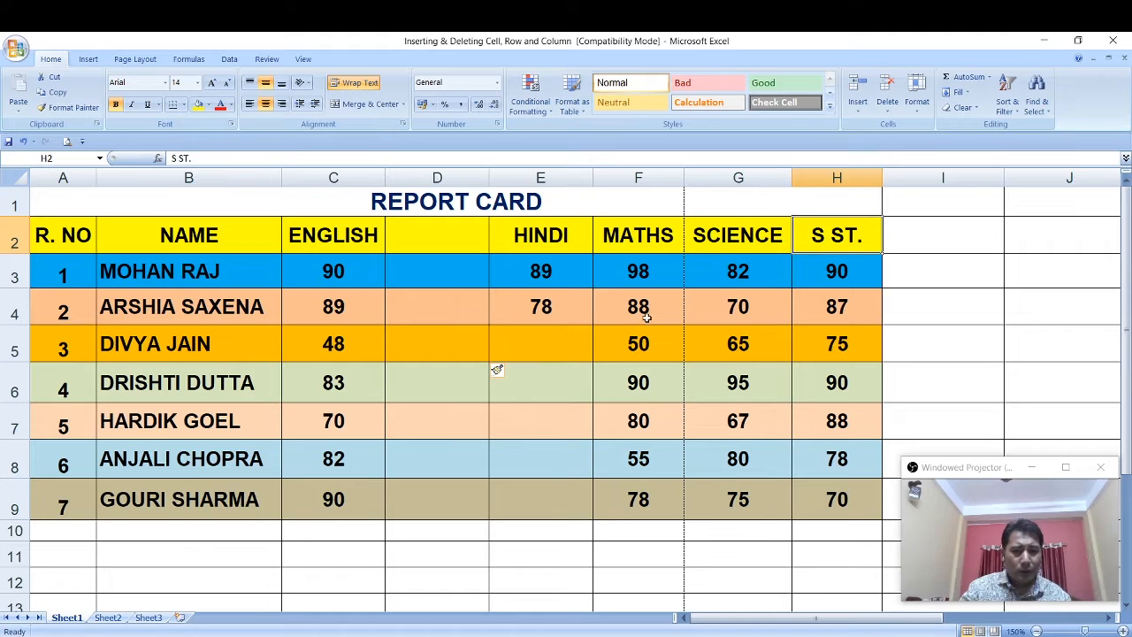
left_click(832, 281)
left_click(827, 312)
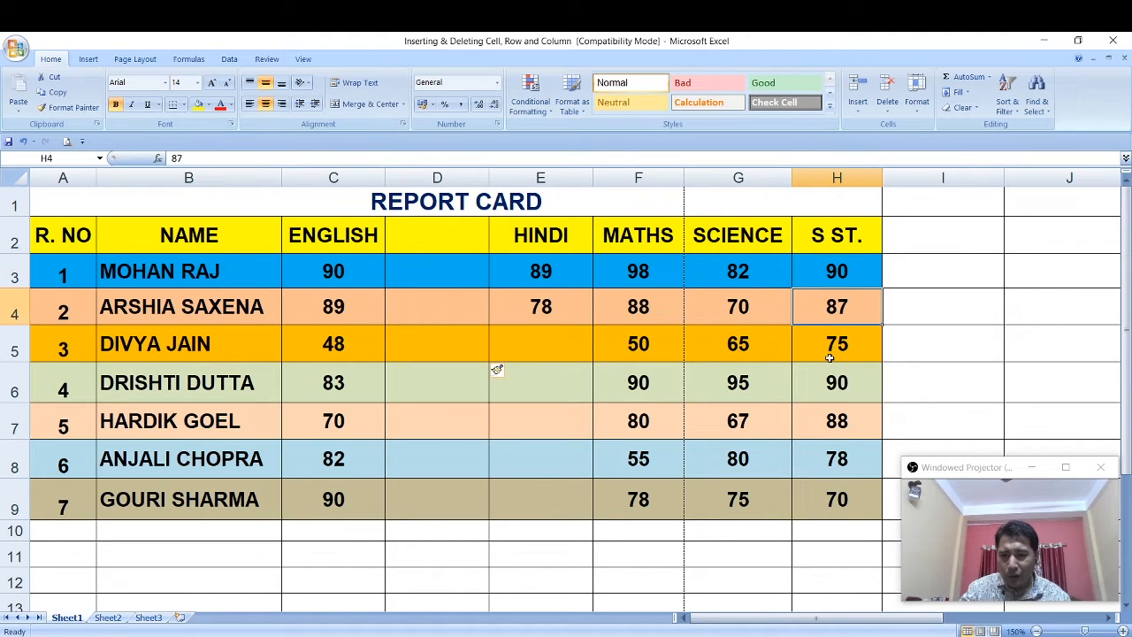
left_click(830, 357)
left_click(823, 307)
left_click(828, 382)
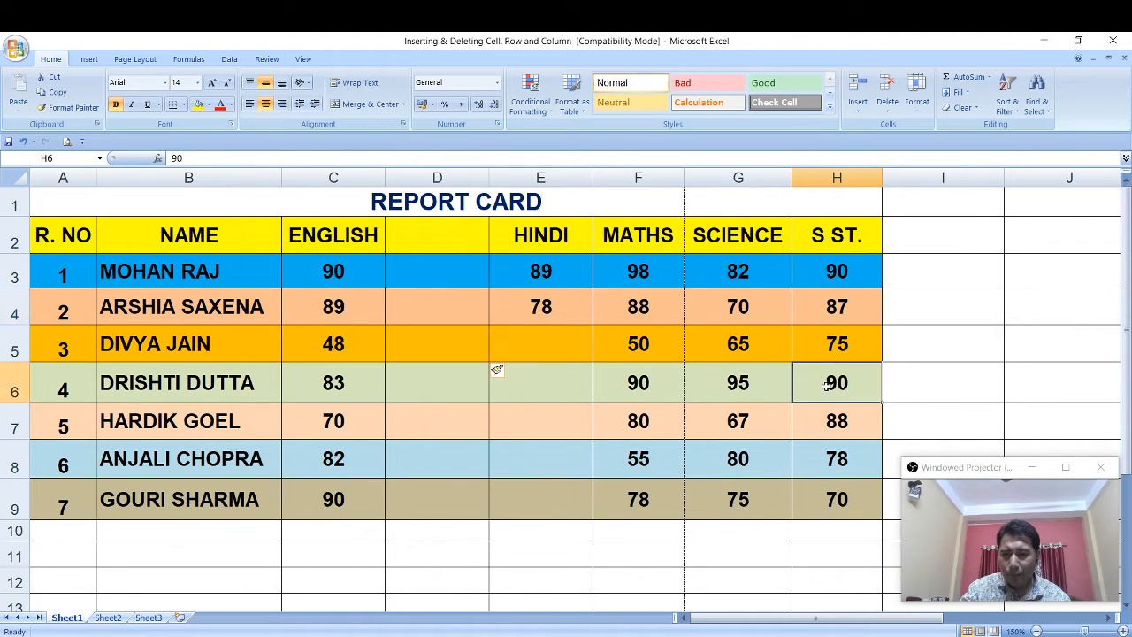
right_click(821, 387)
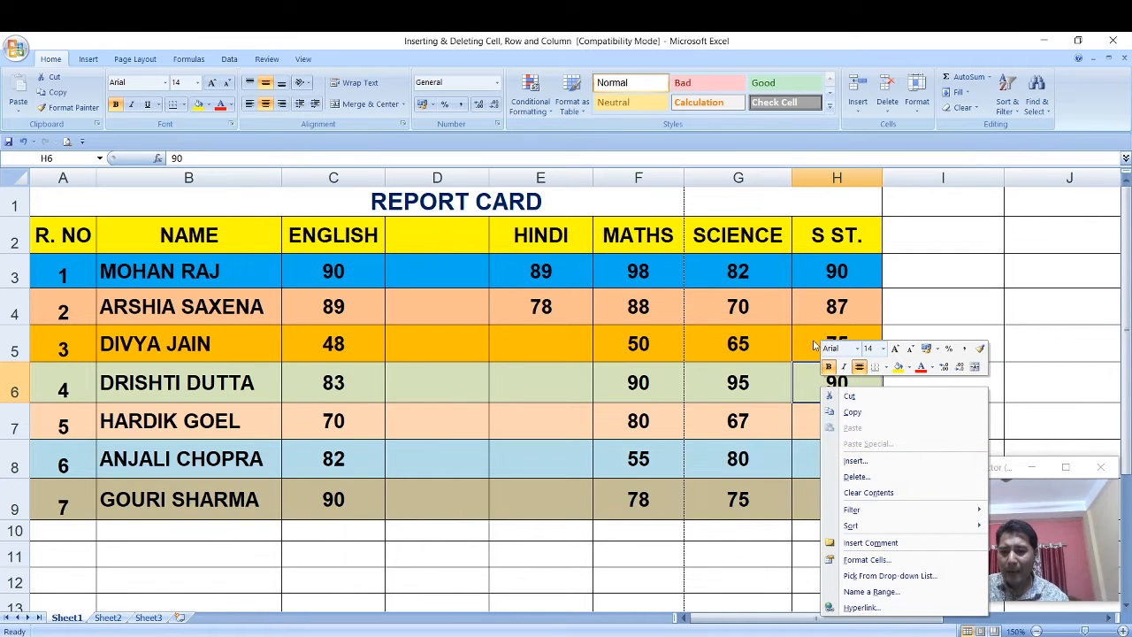
key("Escape")
left_click(843, 176)
right_click(844, 178)
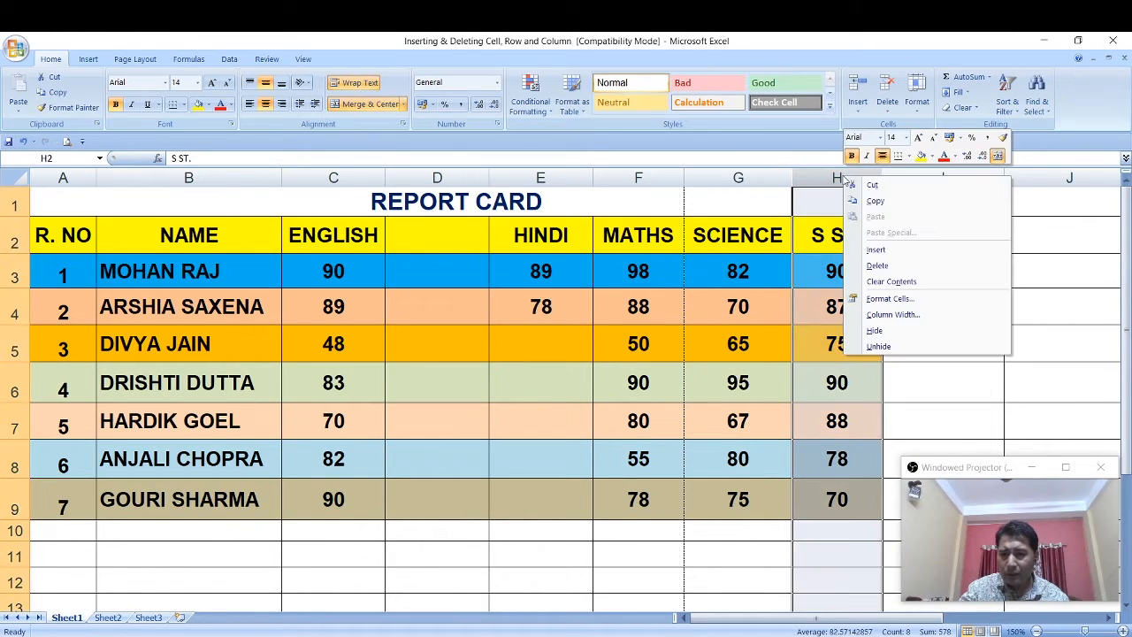
key("Escape")
Insert an entire column between SCIENCE and S ST., using cell H4 as the insertion point.
left_click(827, 308)
left_click(828, 339)
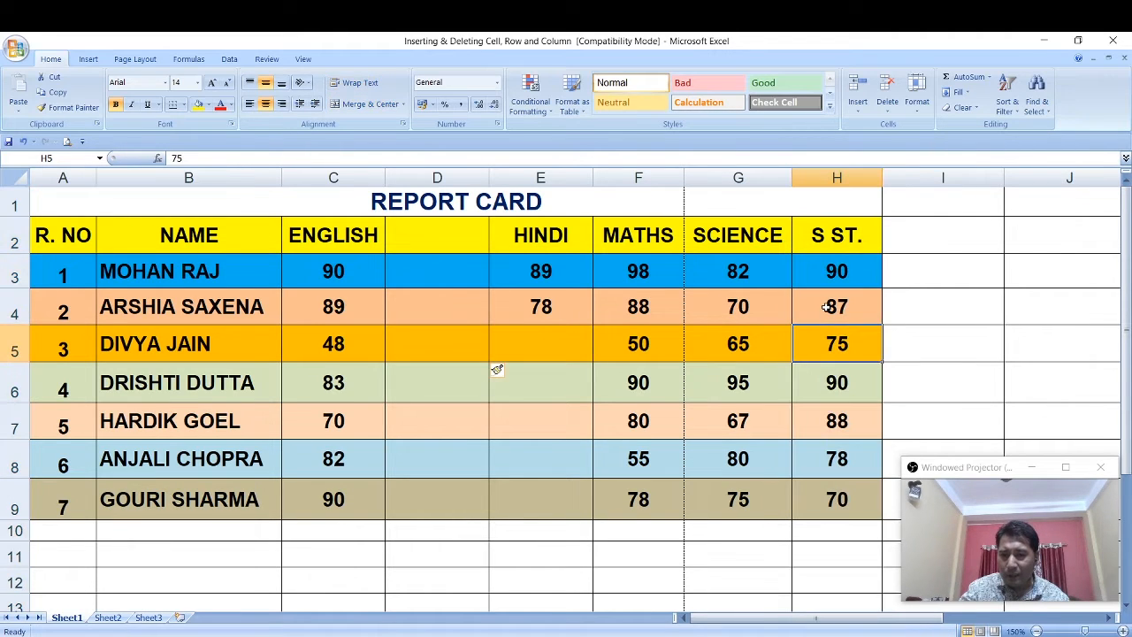
left_click(825, 307)
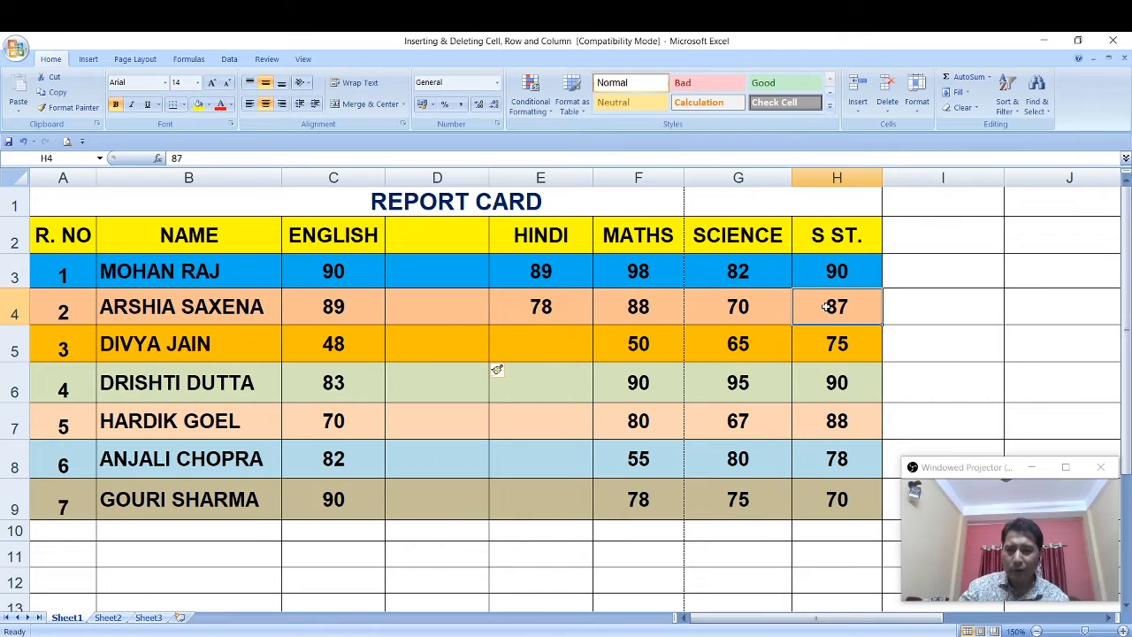
right_click(826, 308)
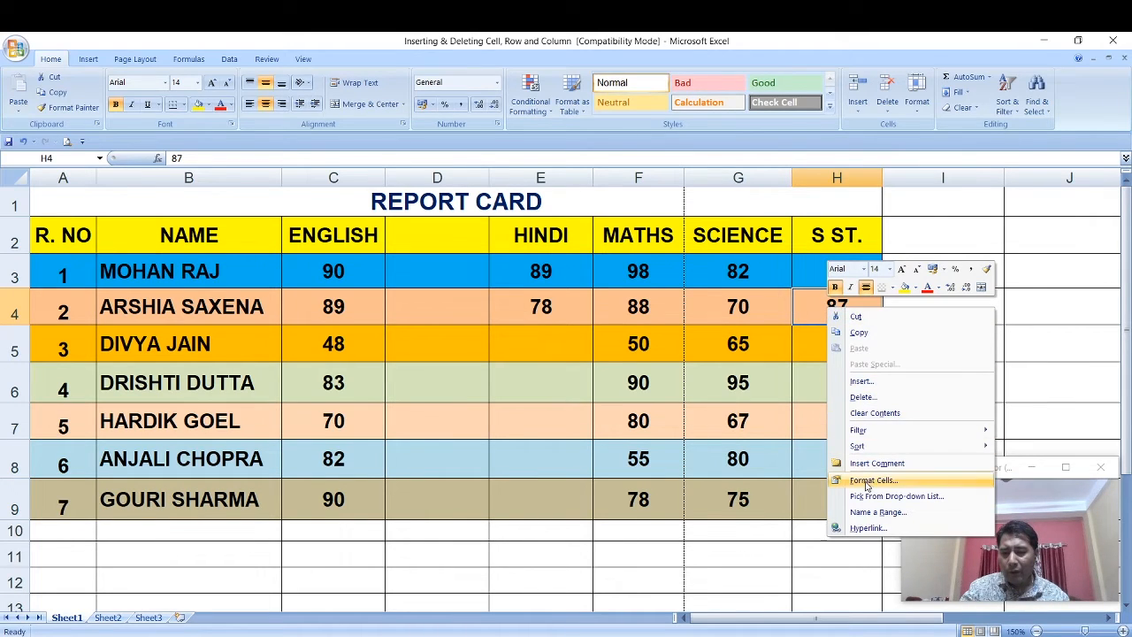
left_click(864, 383)
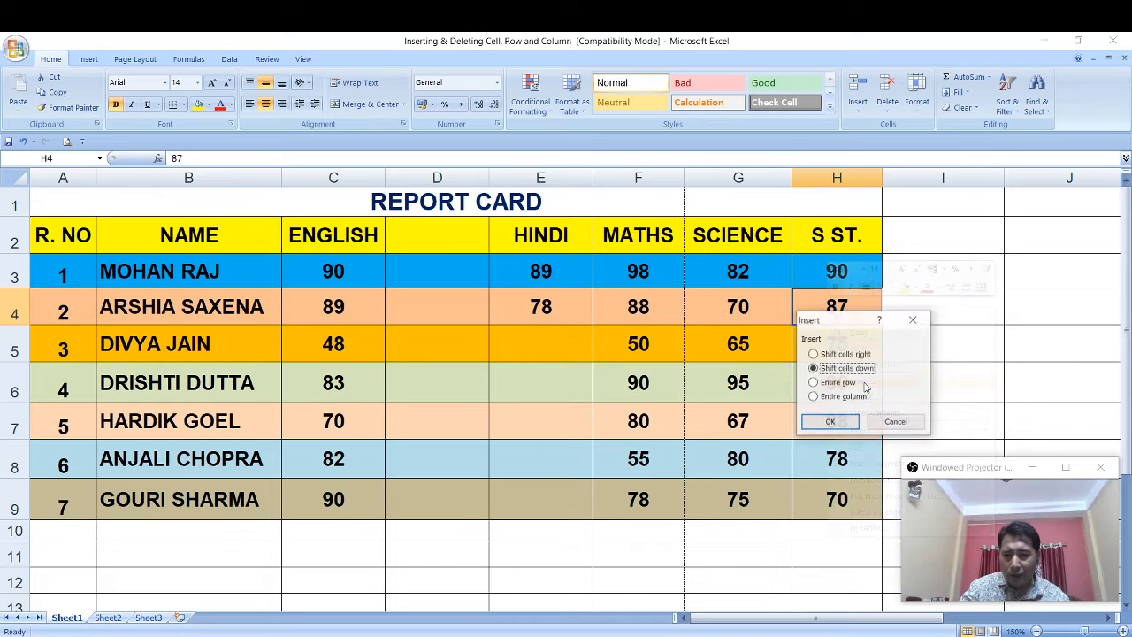
left_click_drag(838, 323, 665, 297)
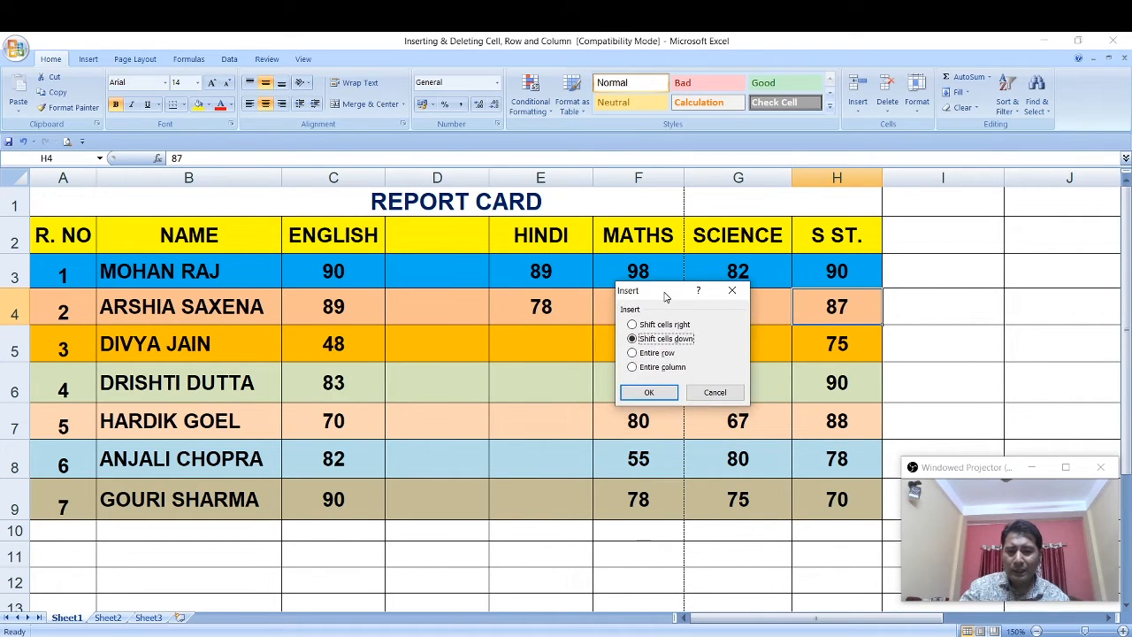
left_click(632, 368)
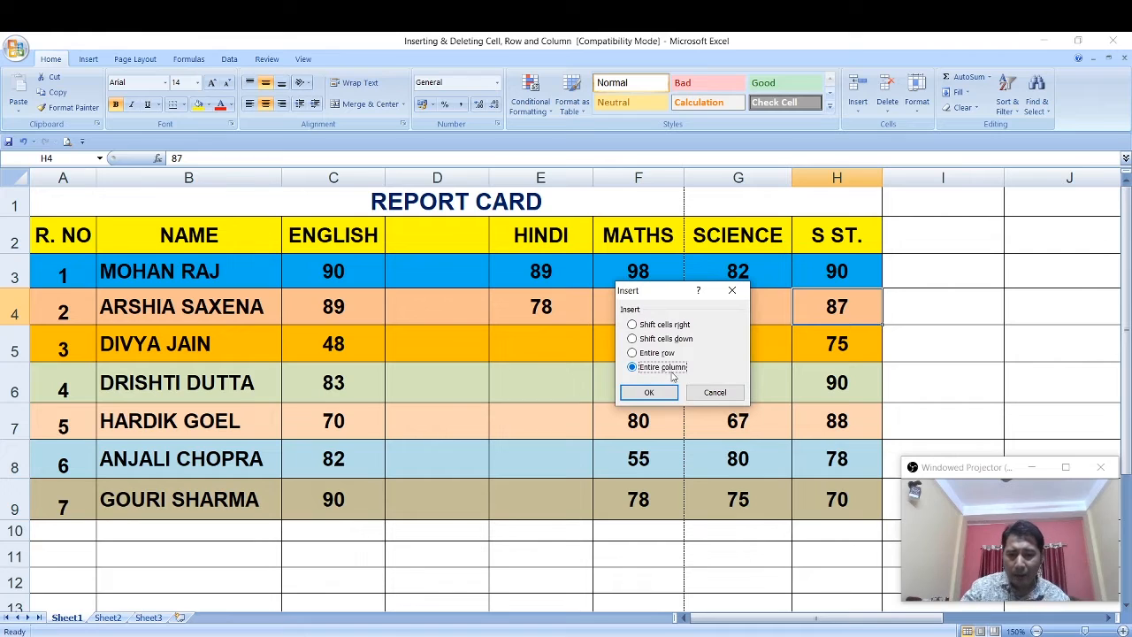
left_click(650, 392)
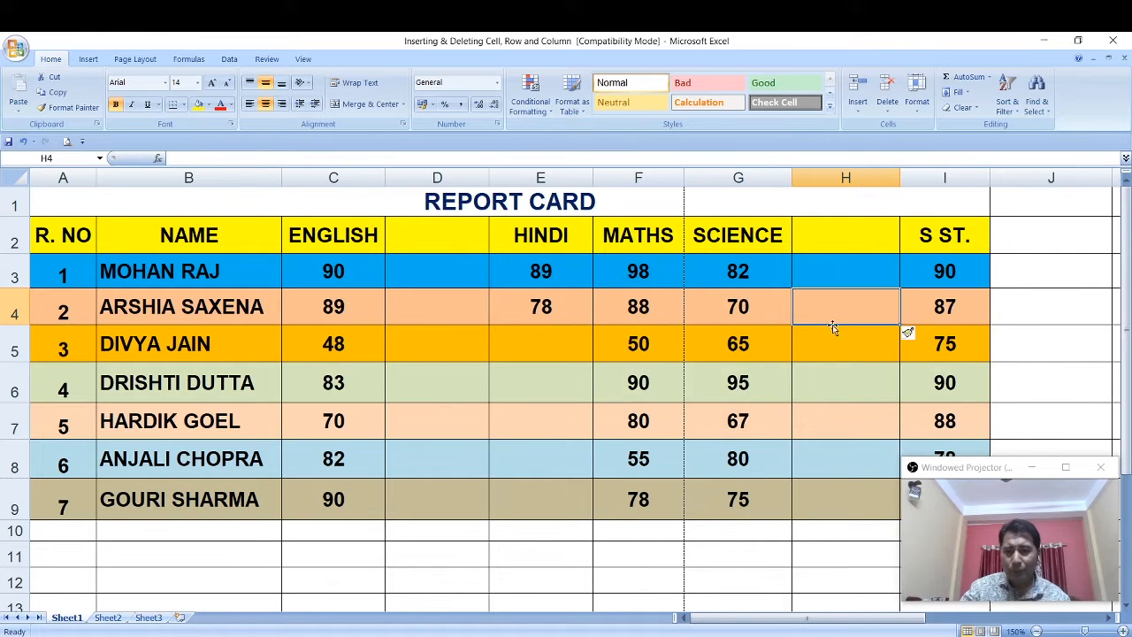
left_click(880, 235)
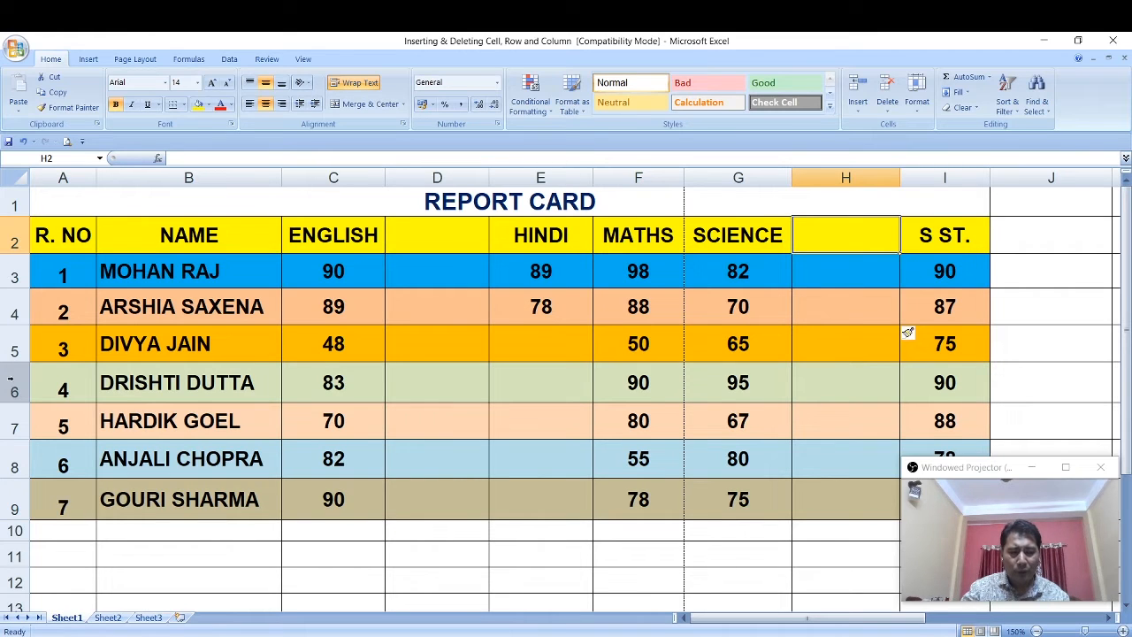
Insert a blank row above row 6, between roll numbers 3 and 4.
right_click(14, 383)
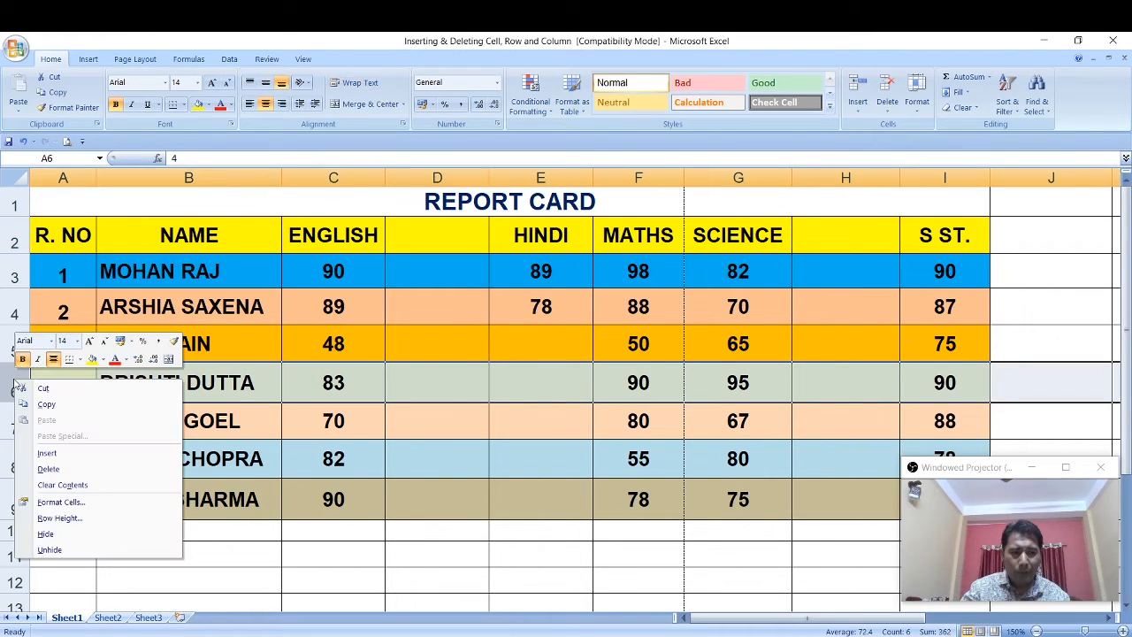
left_click(48, 453)
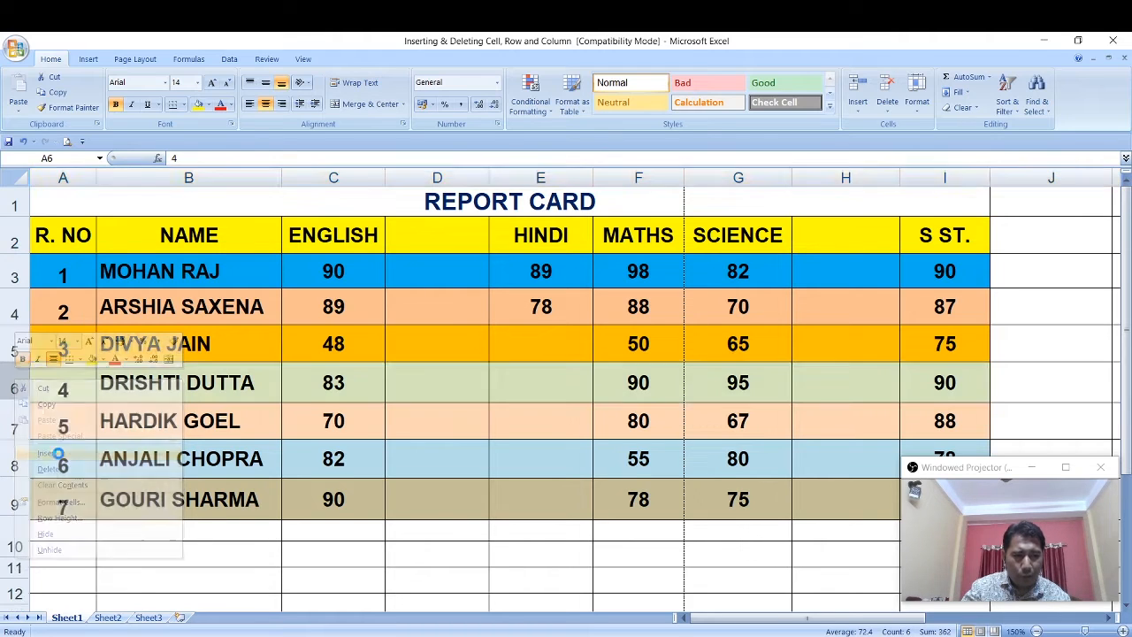
left_click(69, 387)
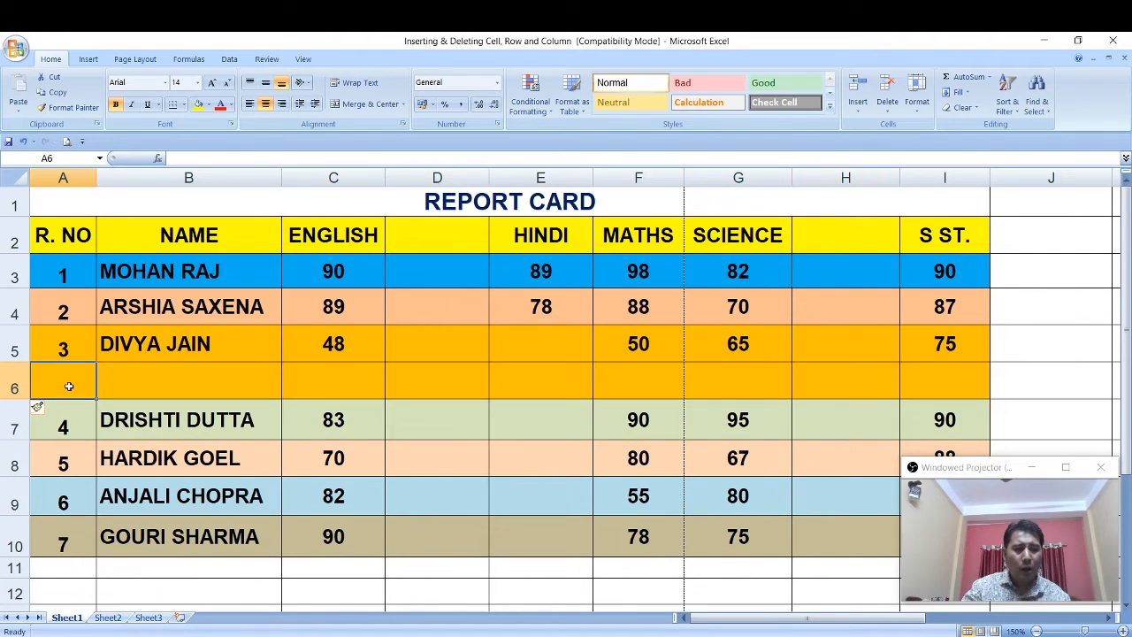
left_click(125, 382)
left_click(326, 379)
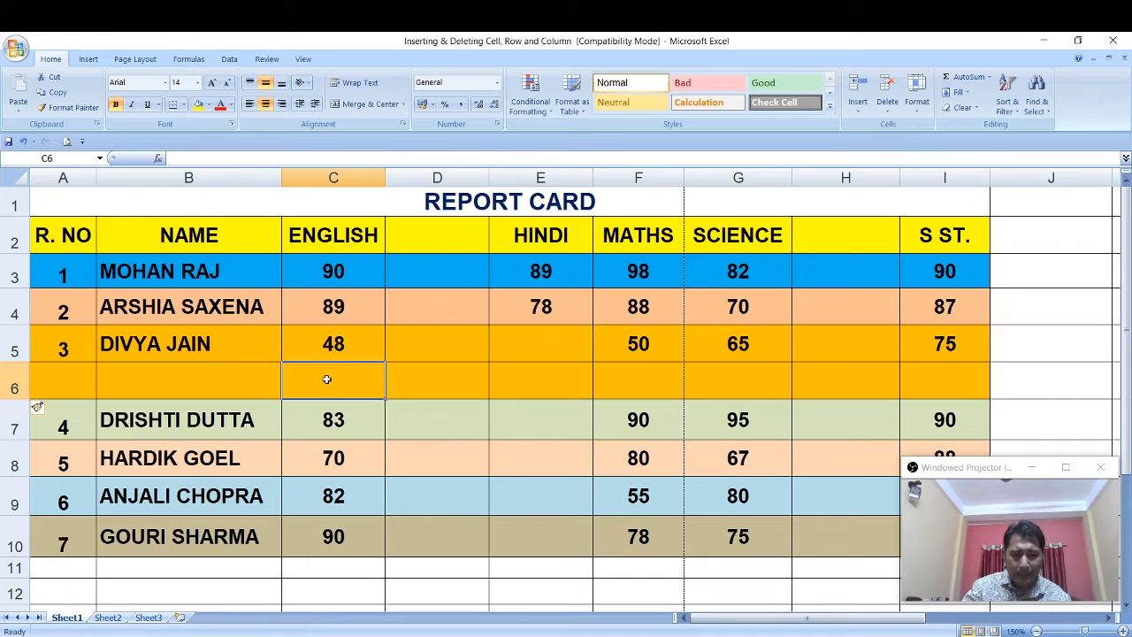
left_click(408, 382)
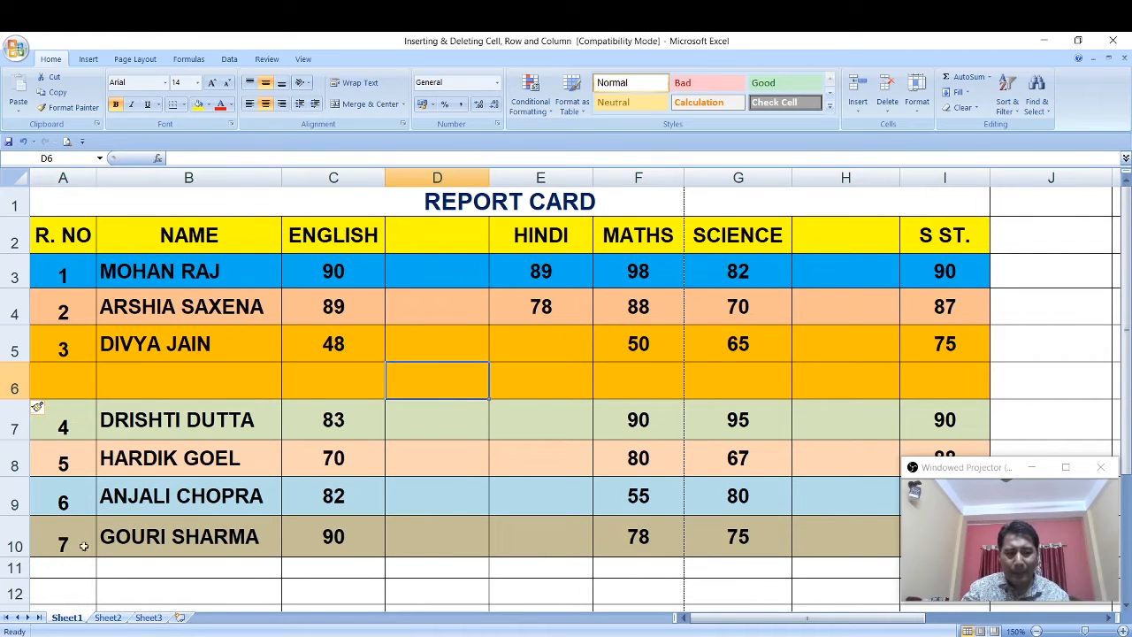
Insert a blank sheet row between roll numbers 5 and 6, using cell B9 as the insertion point.
left_click(69, 495)
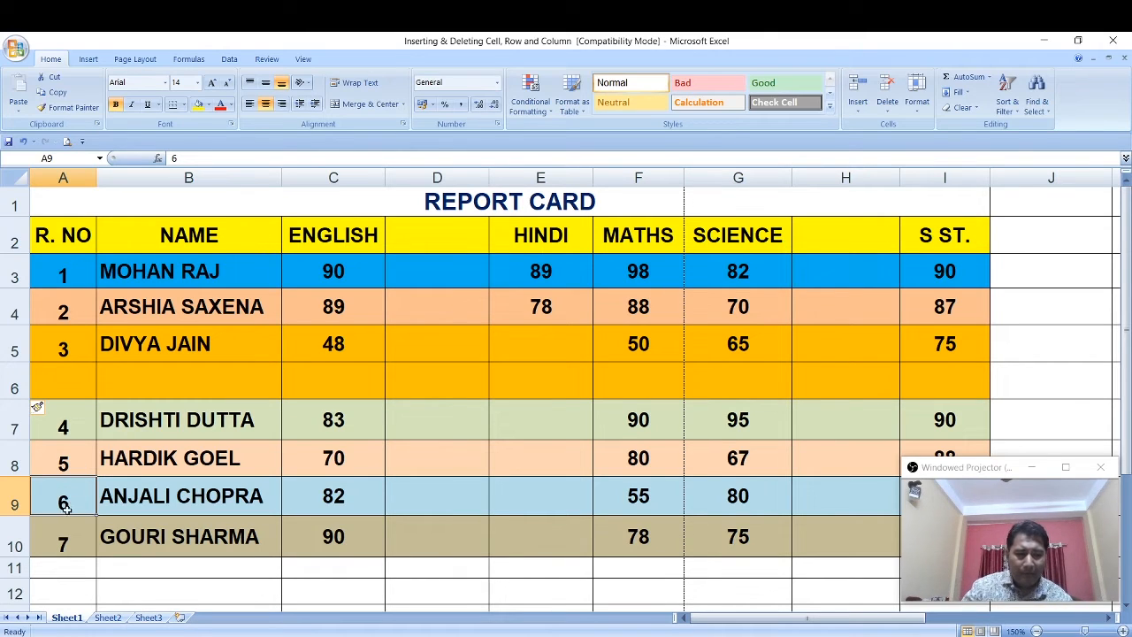
left_click(212, 498)
left_click(337, 501)
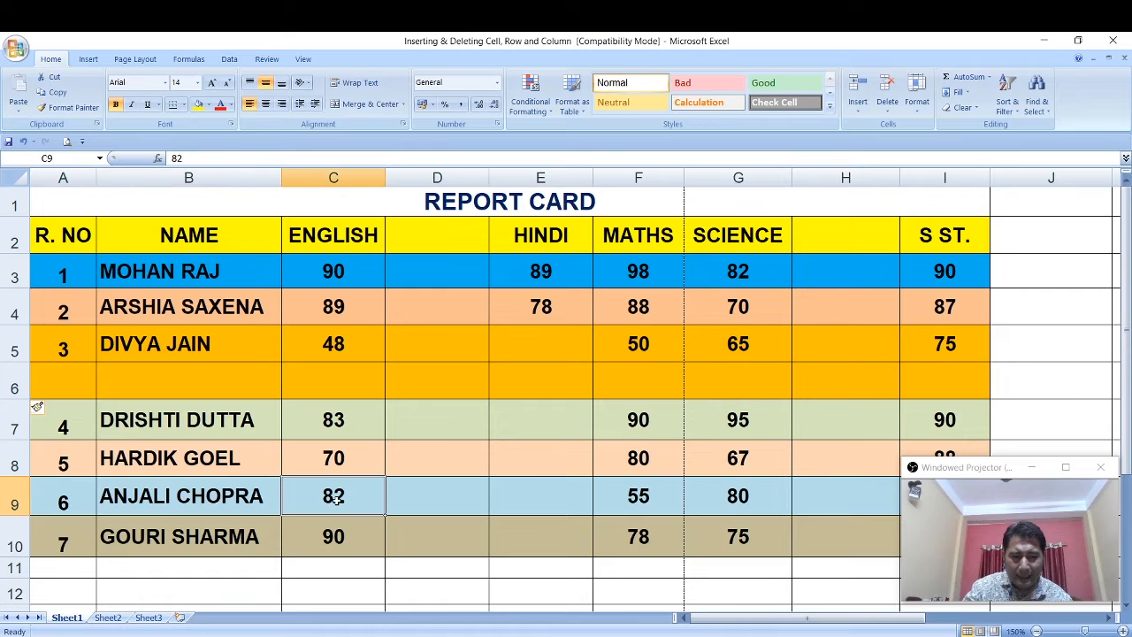
left_click(435, 502)
left_click(333, 501)
left_click(254, 494)
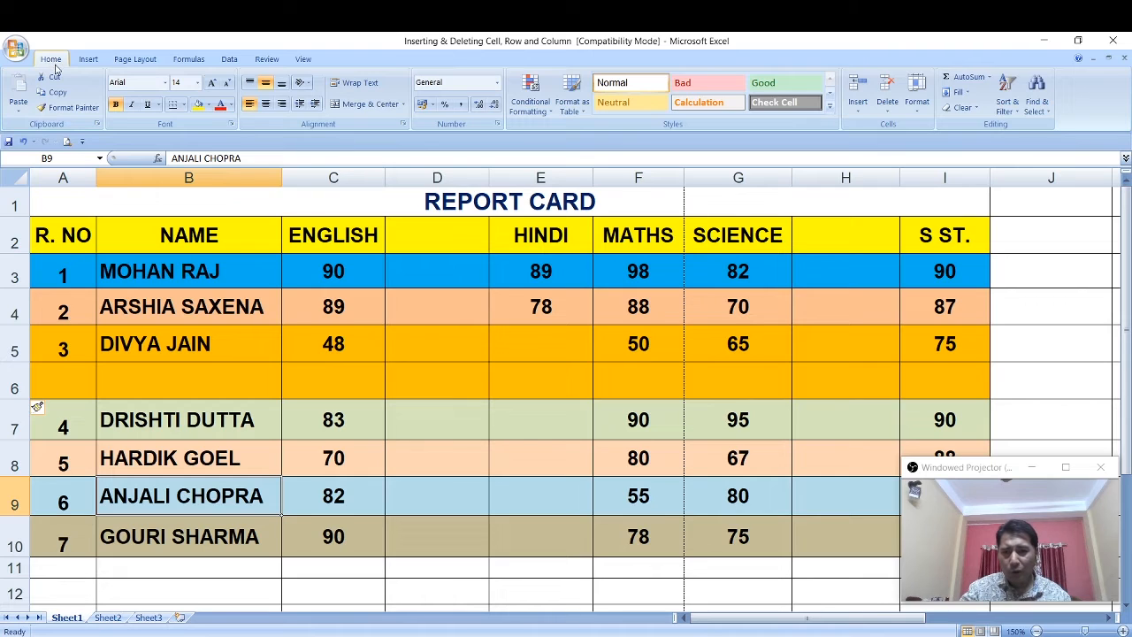
left_click(857, 111)
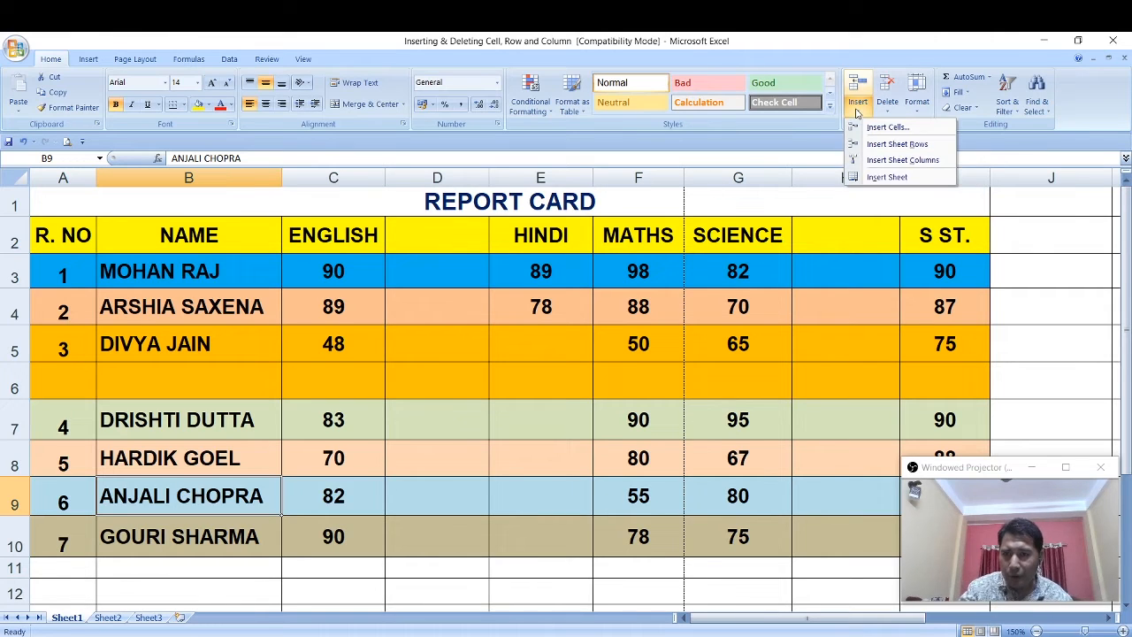
left_click(889, 145)
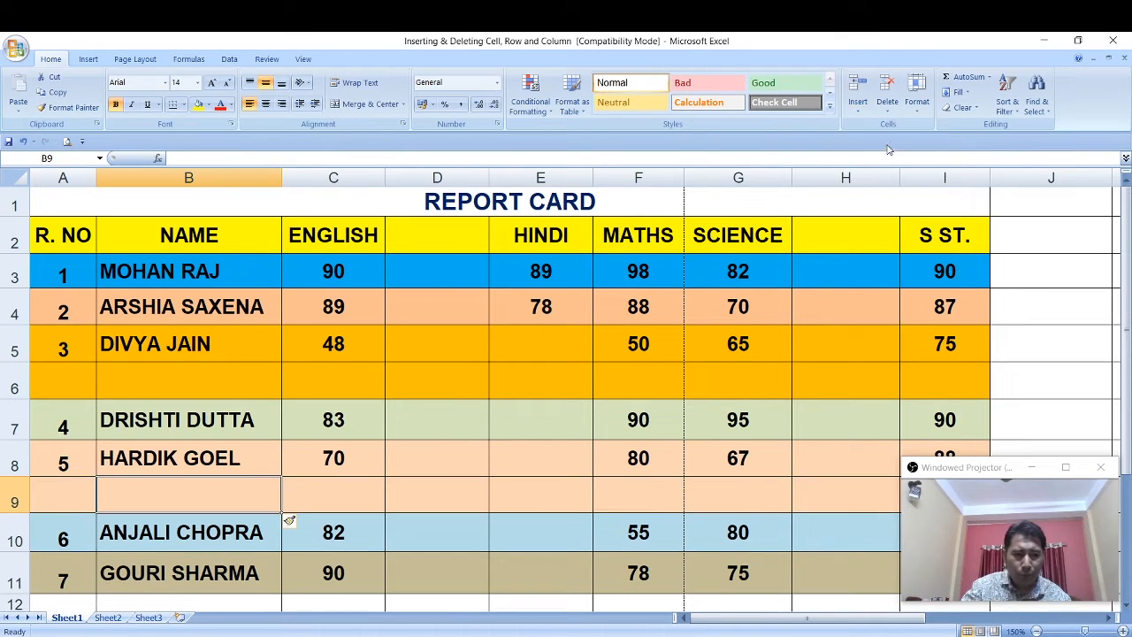
left_click(88, 504)
left_click(159, 501)
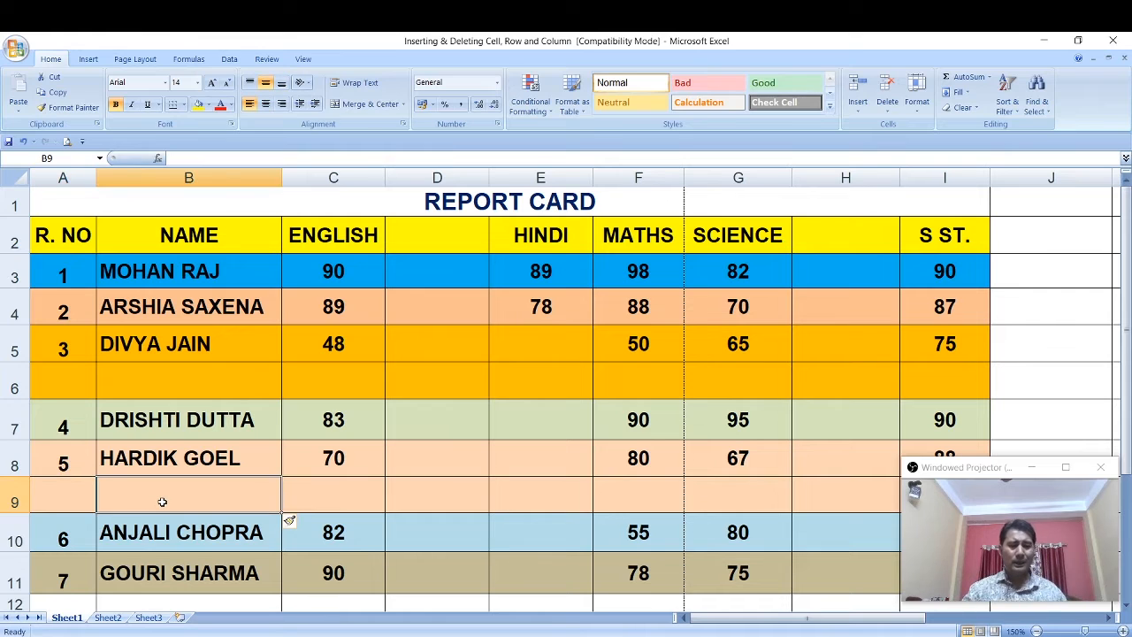
Insert an entire row between roll numbers 1 and 2, using cell C4 as the insertion point.
left_click(78, 280)
left_click(69, 298)
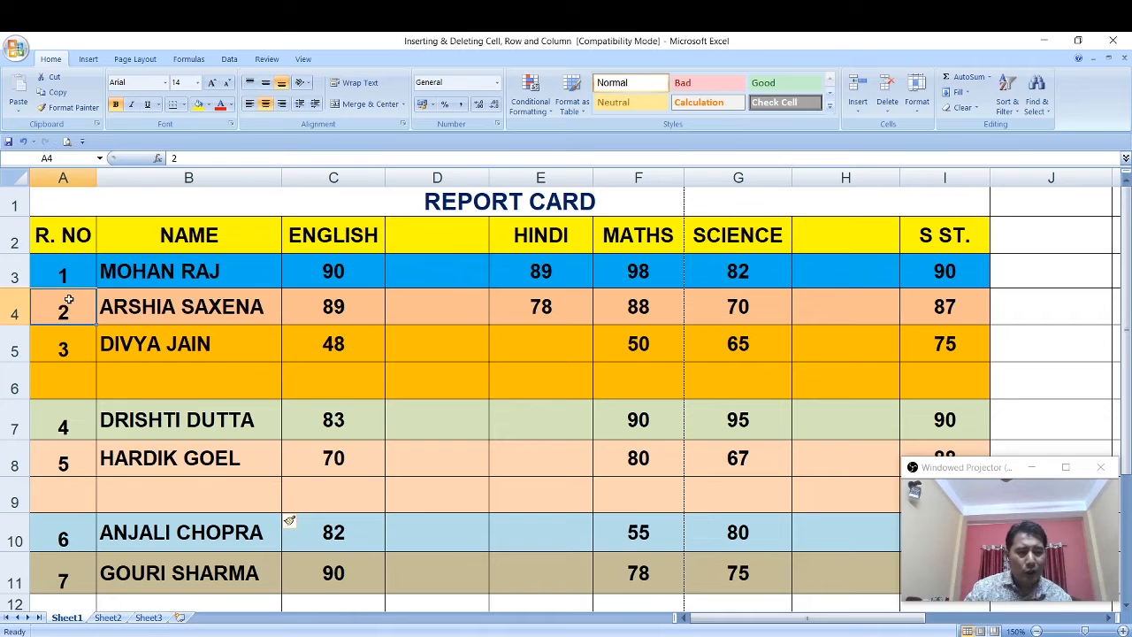
left_click(126, 266)
left_click(116, 303)
left_click(314, 273)
left_click(328, 314)
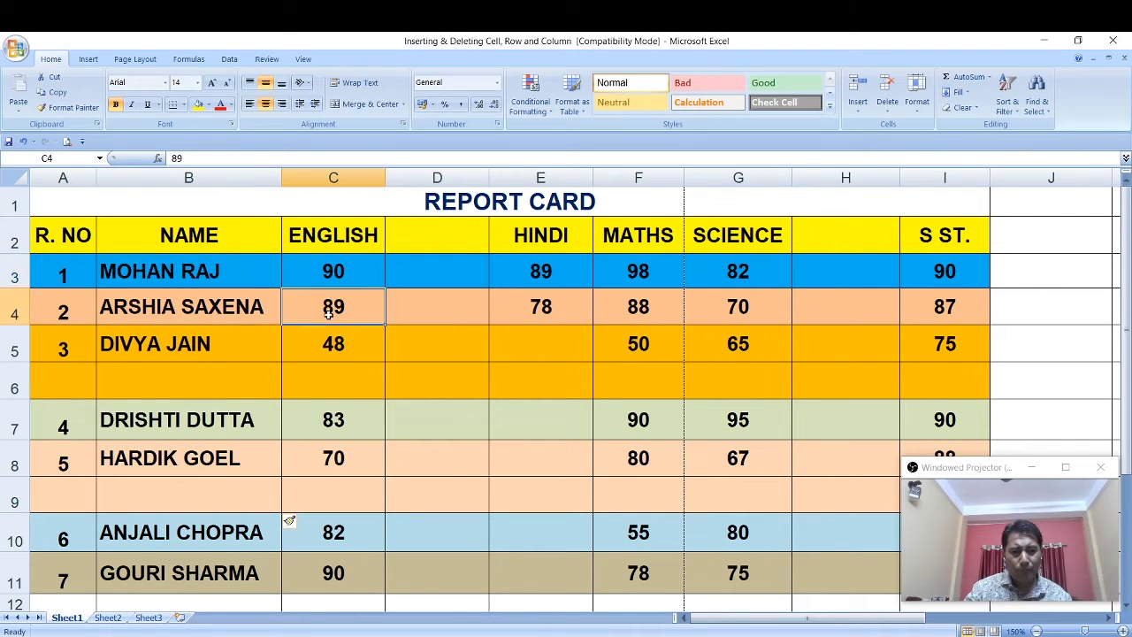
left_click(171, 315)
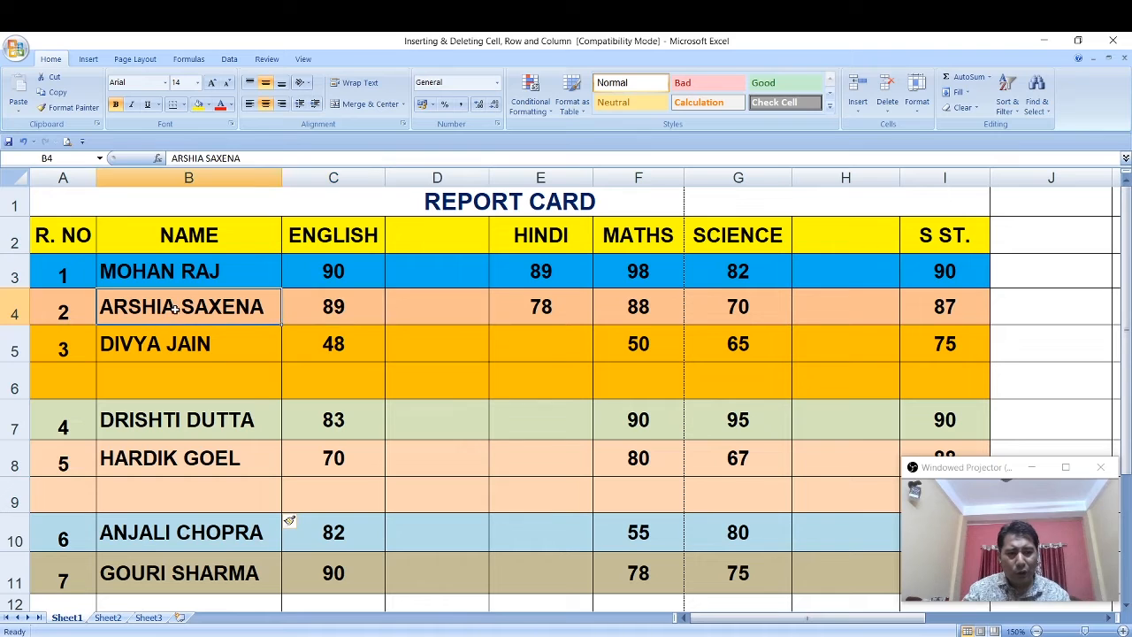
left_click(309, 306)
right_click(310, 308)
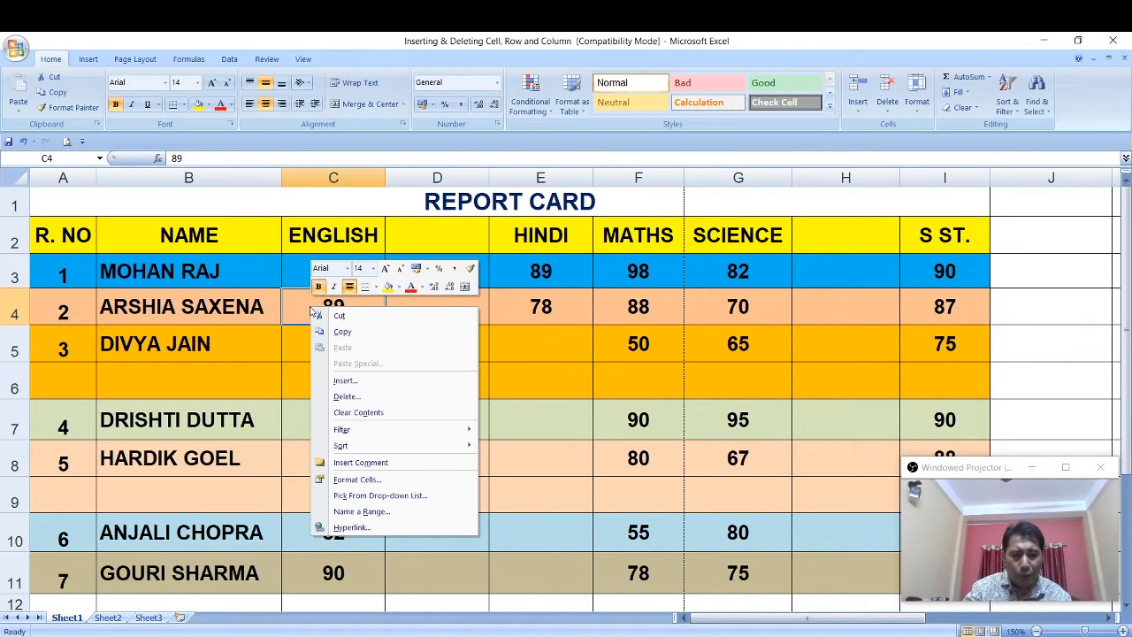
left_click(358, 381)
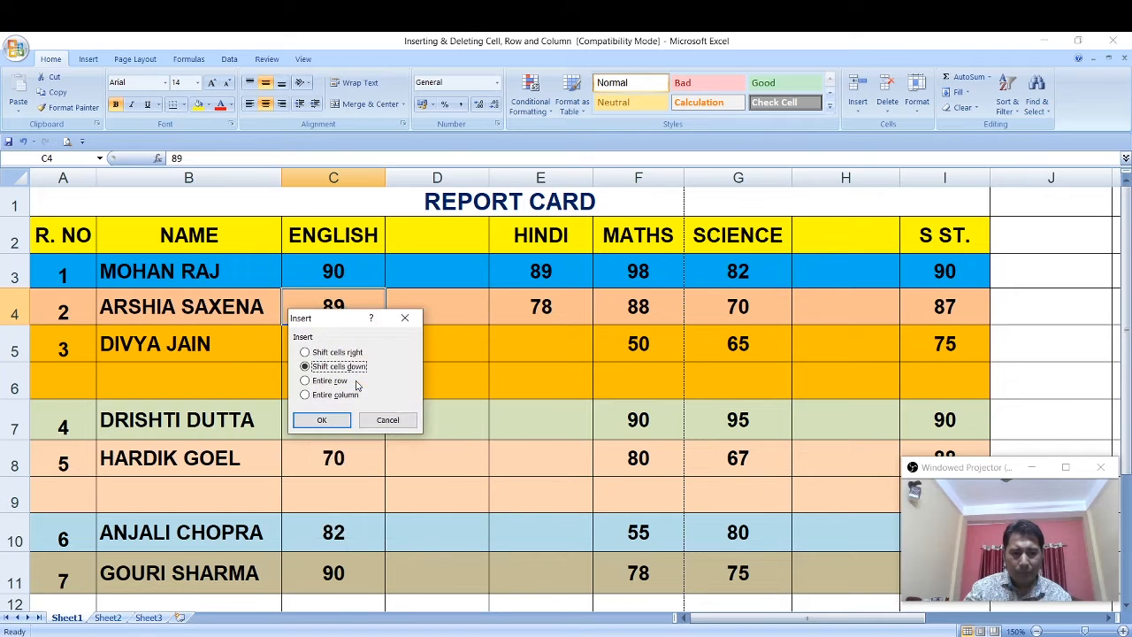
left_click_drag(346, 320, 475, 304)
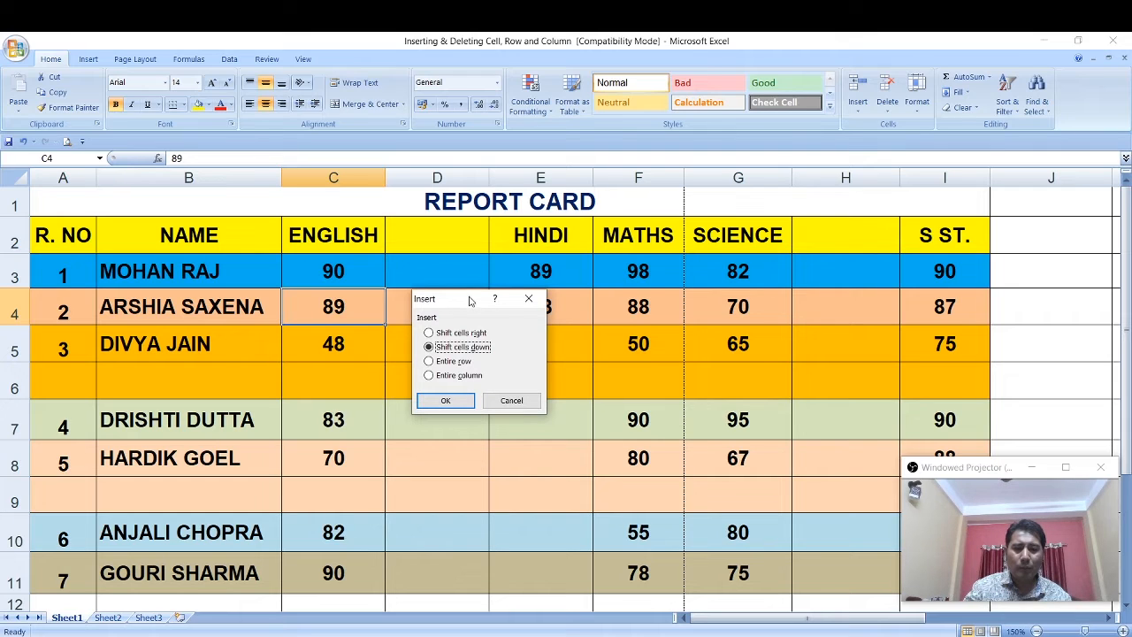
left_click(429, 362)
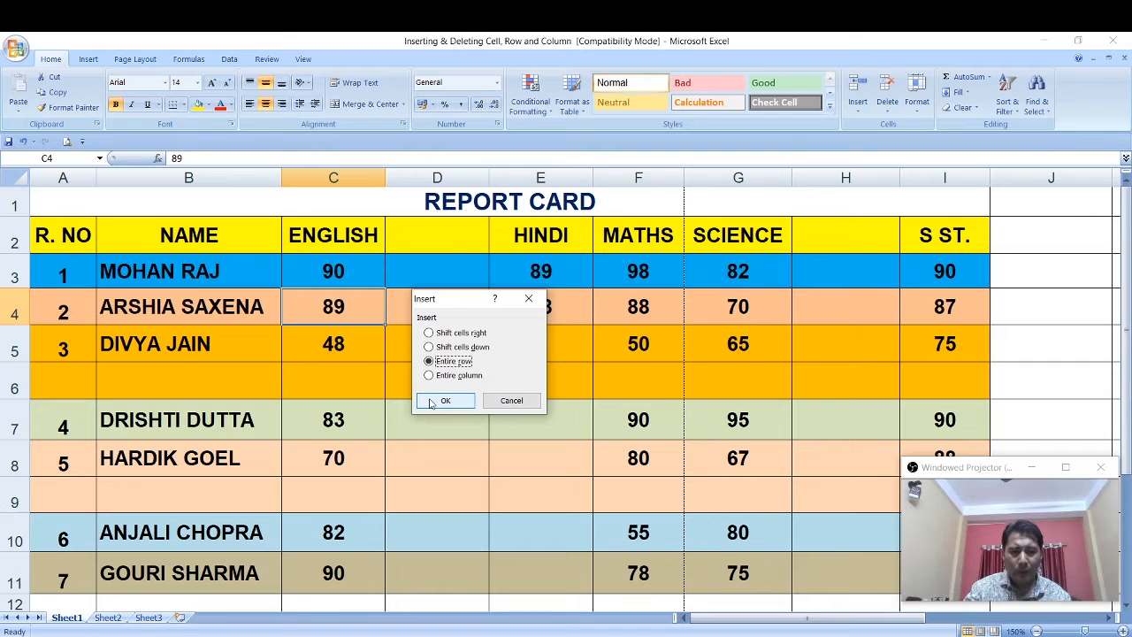
left_click(431, 400)
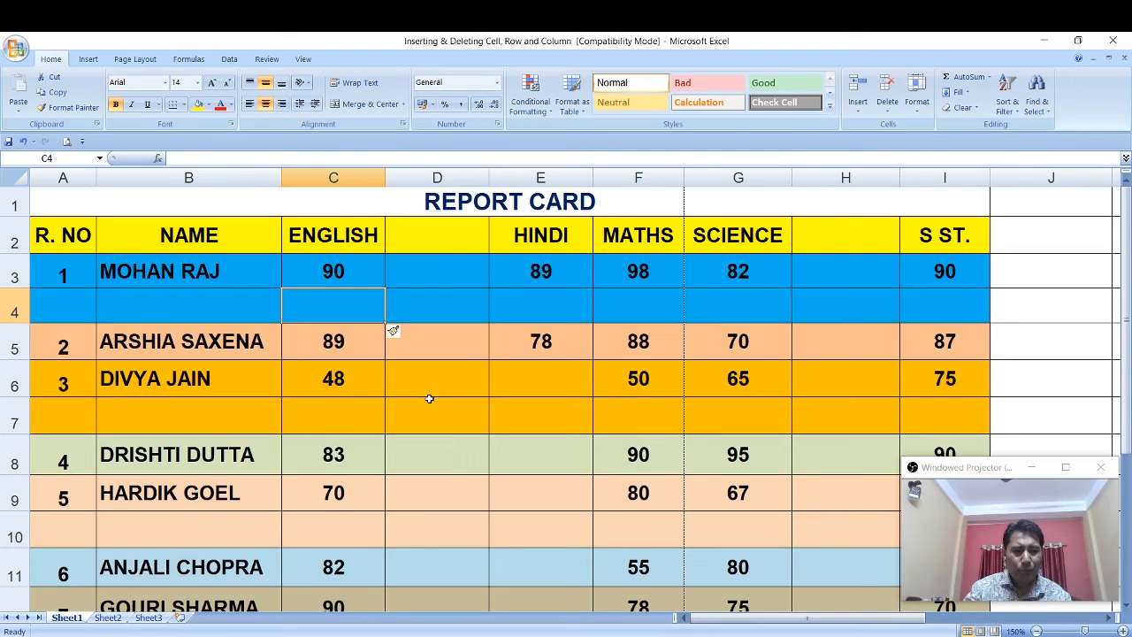
left_click(229, 316)
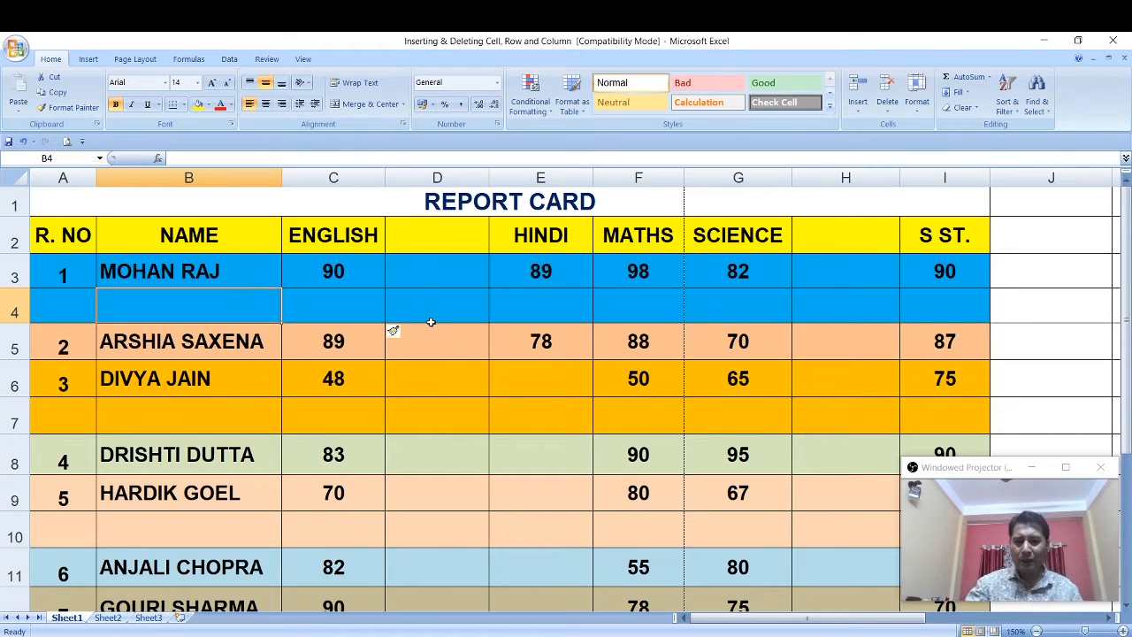
Delete the blank column H between SCIENCE and S ST.
left_click(415, 273)
left_click(435, 246)
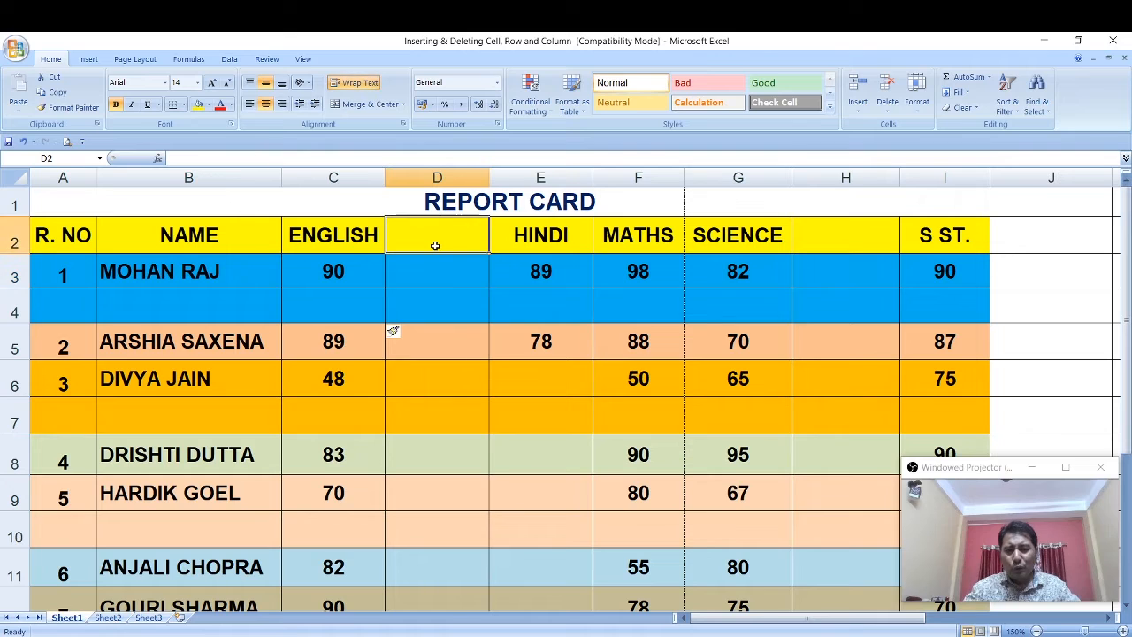
left_click(441, 273)
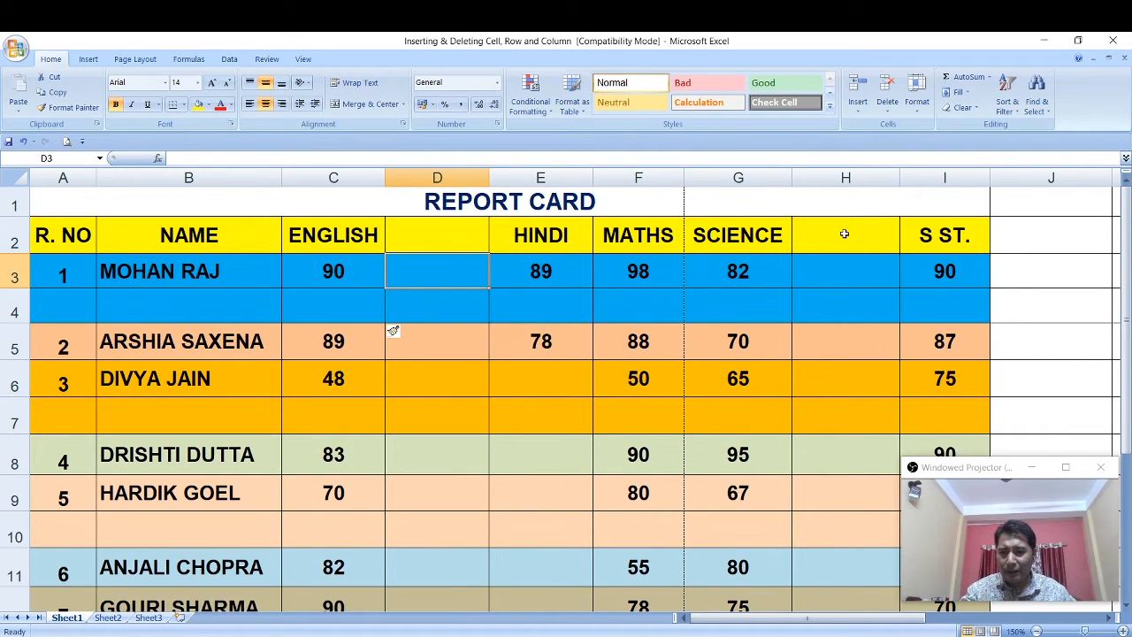
right_click(845, 177)
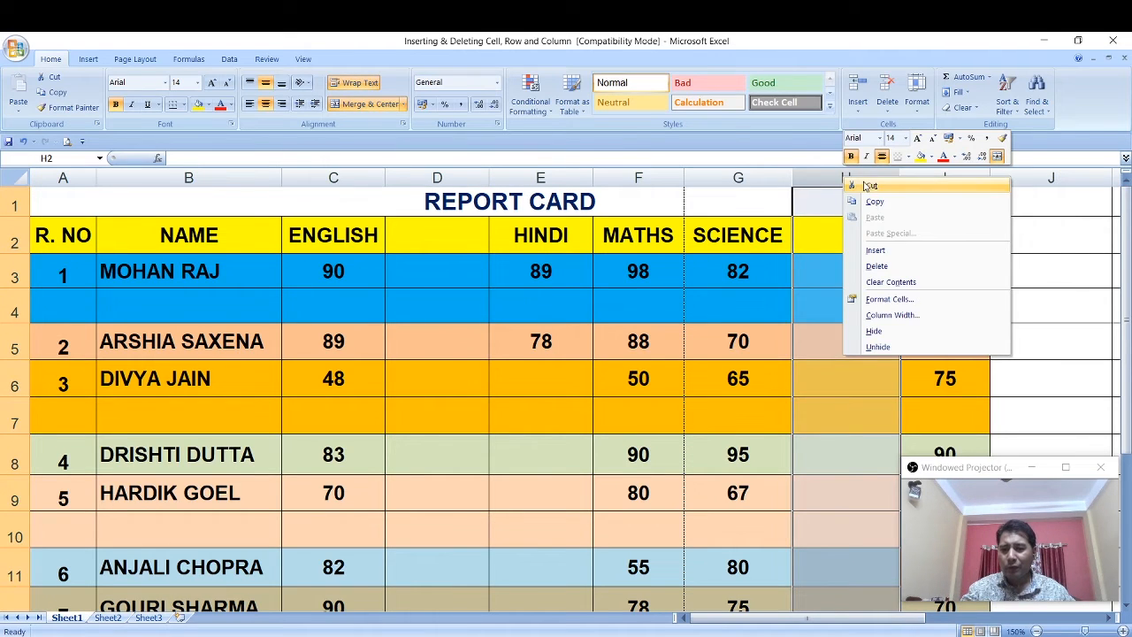
left_click(877, 268)
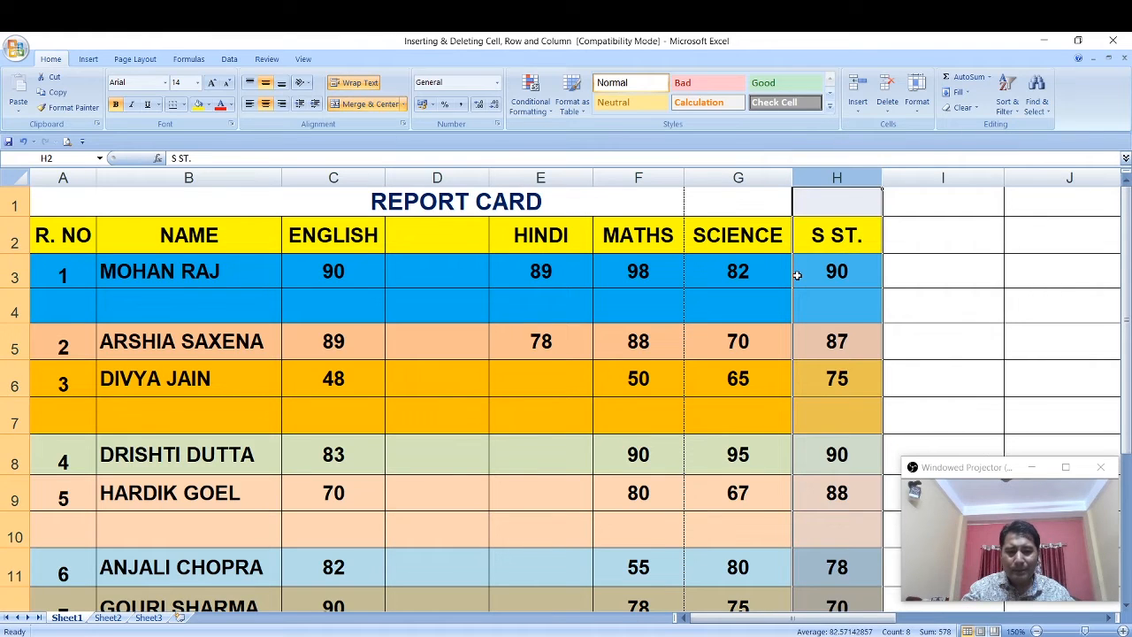
left_click(442, 252)
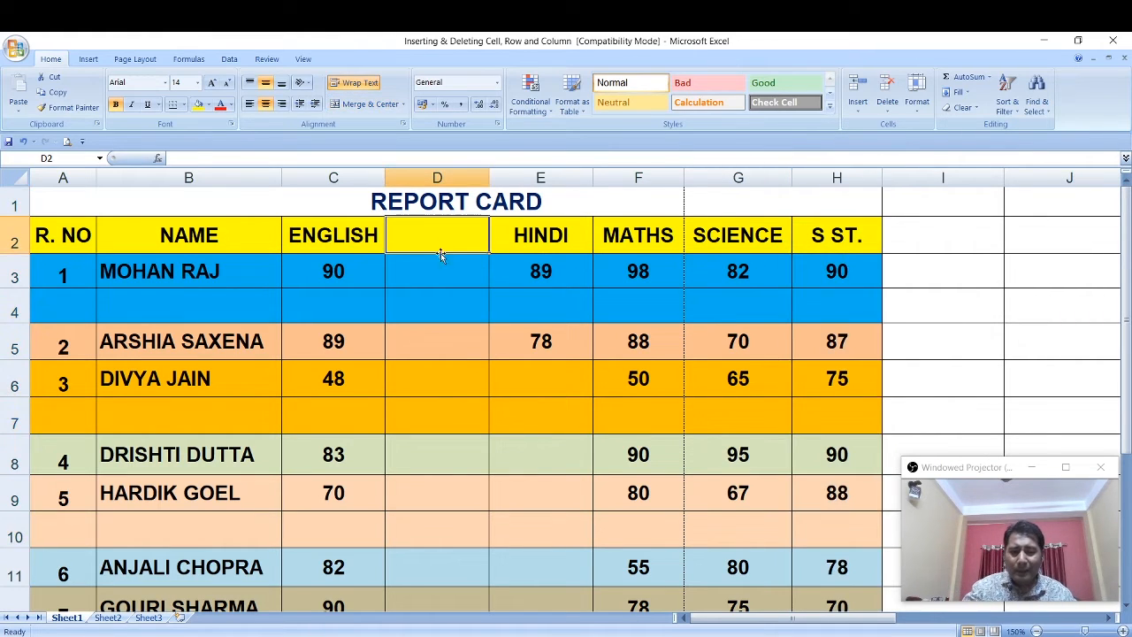
Delete the blank sheet column between ENGLISH and HINDI, using cell D5 as the selected cell.
left_click(452, 271)
left_click(447, 243)
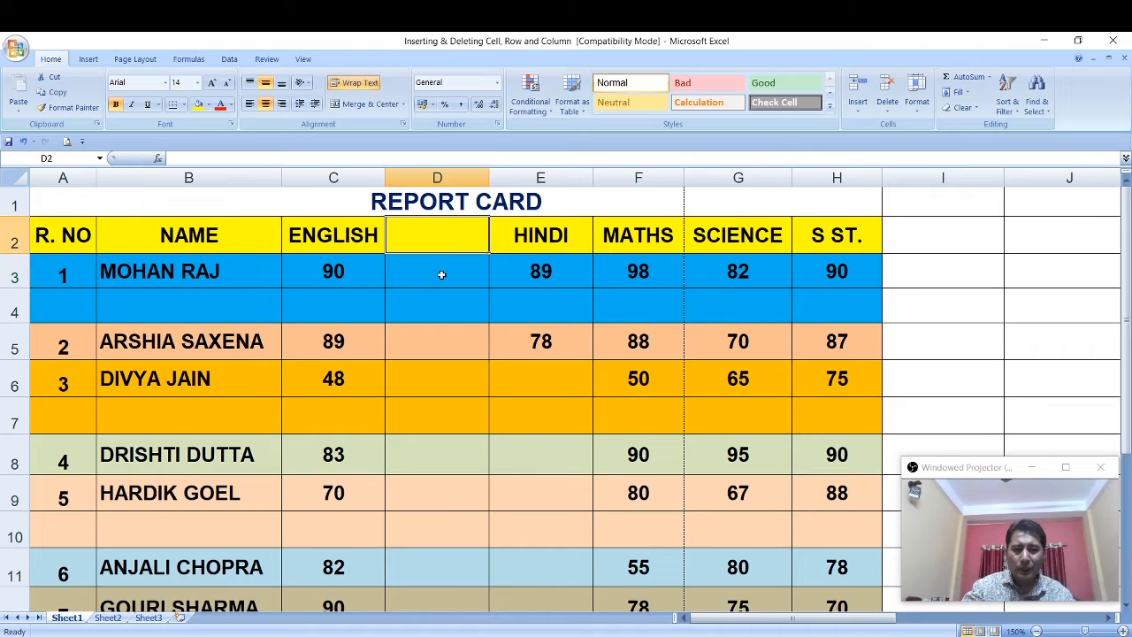
left_click(442, 274)
left_click(445, 311)
left_click(447, 333)
left_click(442, 310)
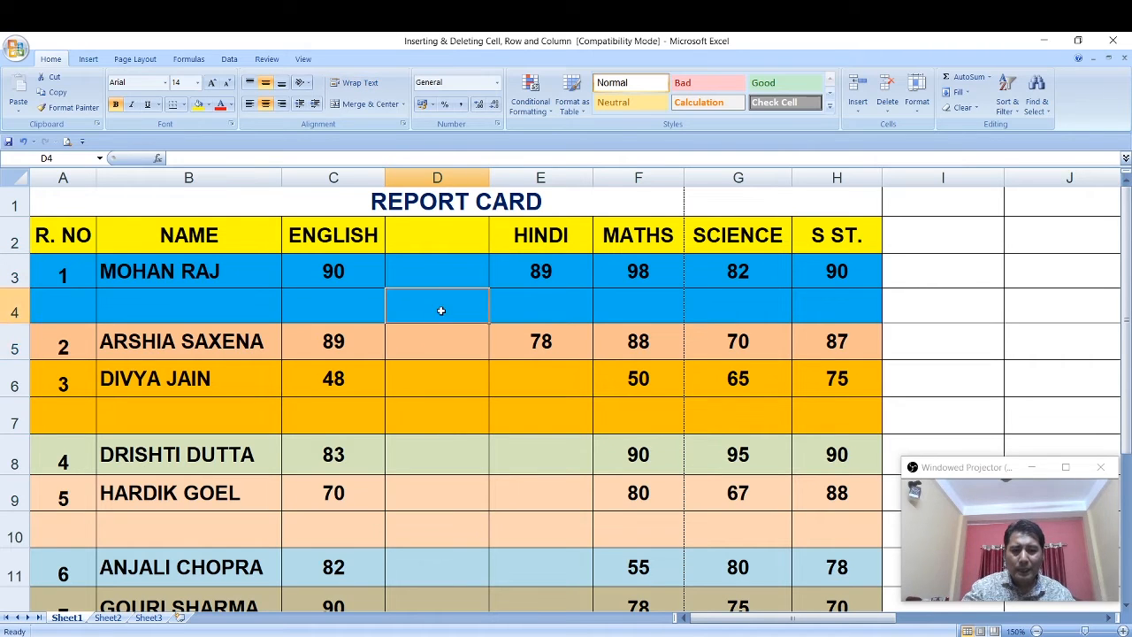
left_click(432, 344)
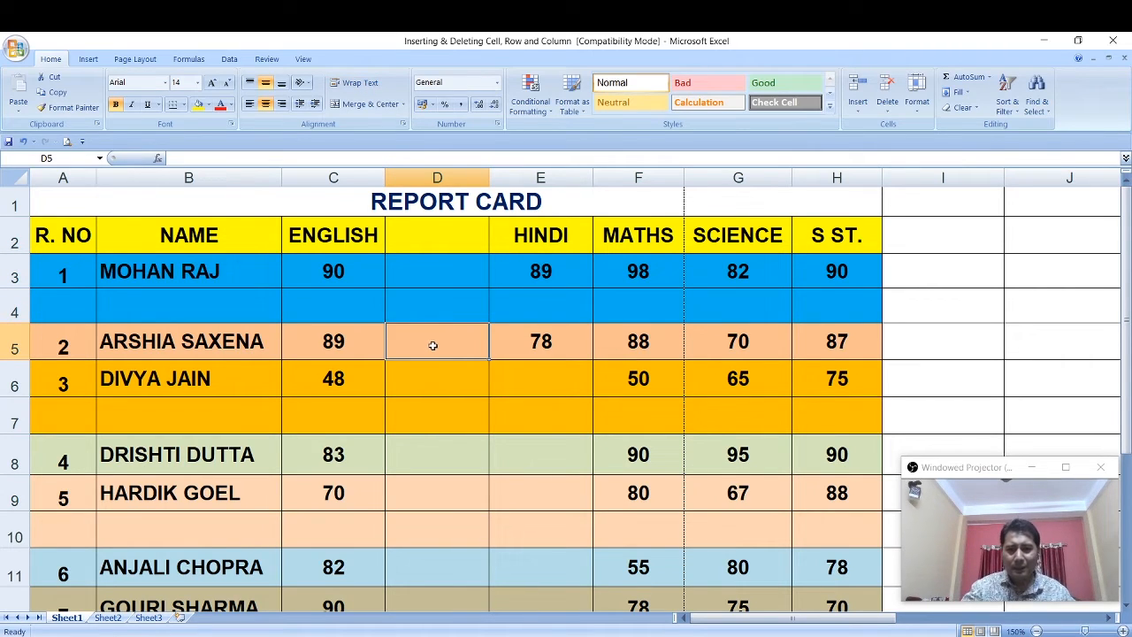
left_click(887, 108)
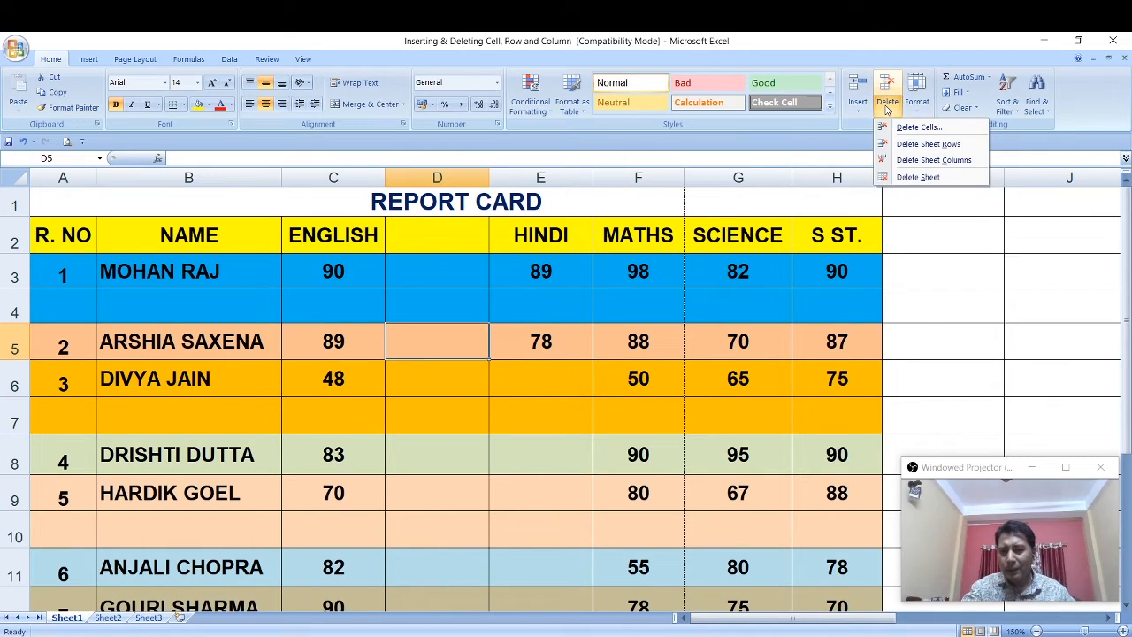
left_click(936, 162)
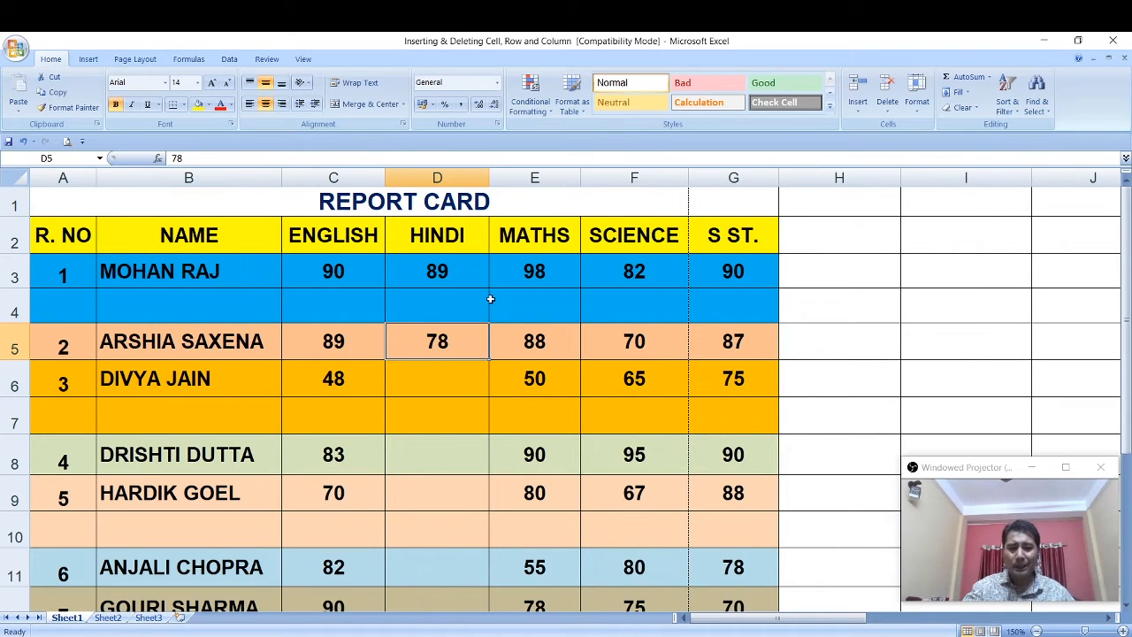
Delete the entire HINDI column, using cell D5 and the Entire column option.
left_click(465, 236)
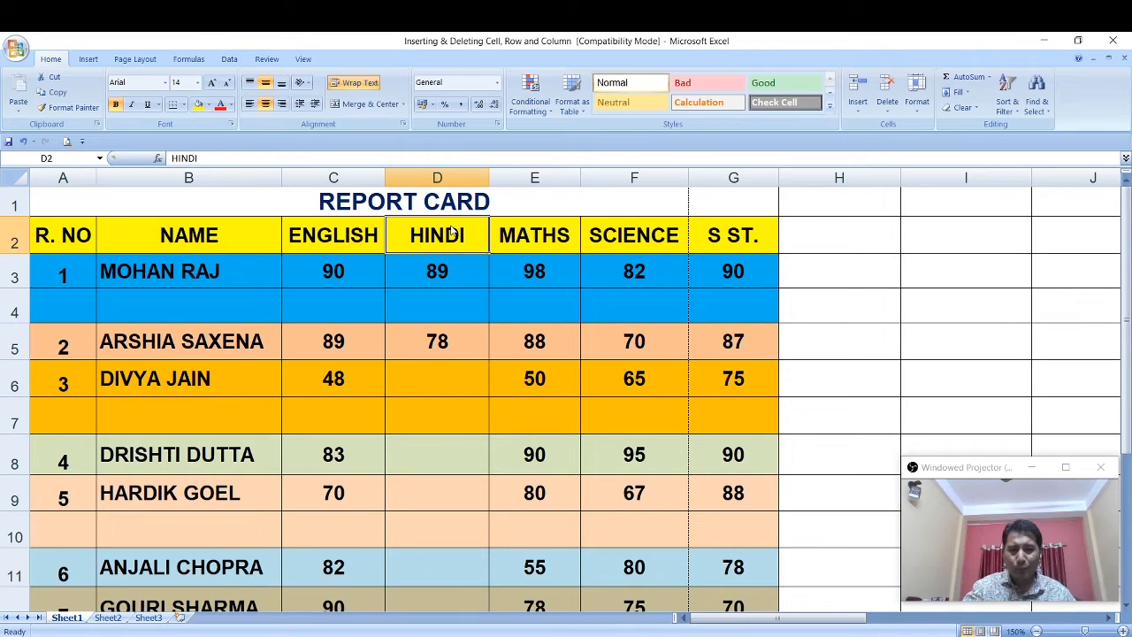
left_click(453, 276)
left_click(450, 319)
left_click(444, 342)
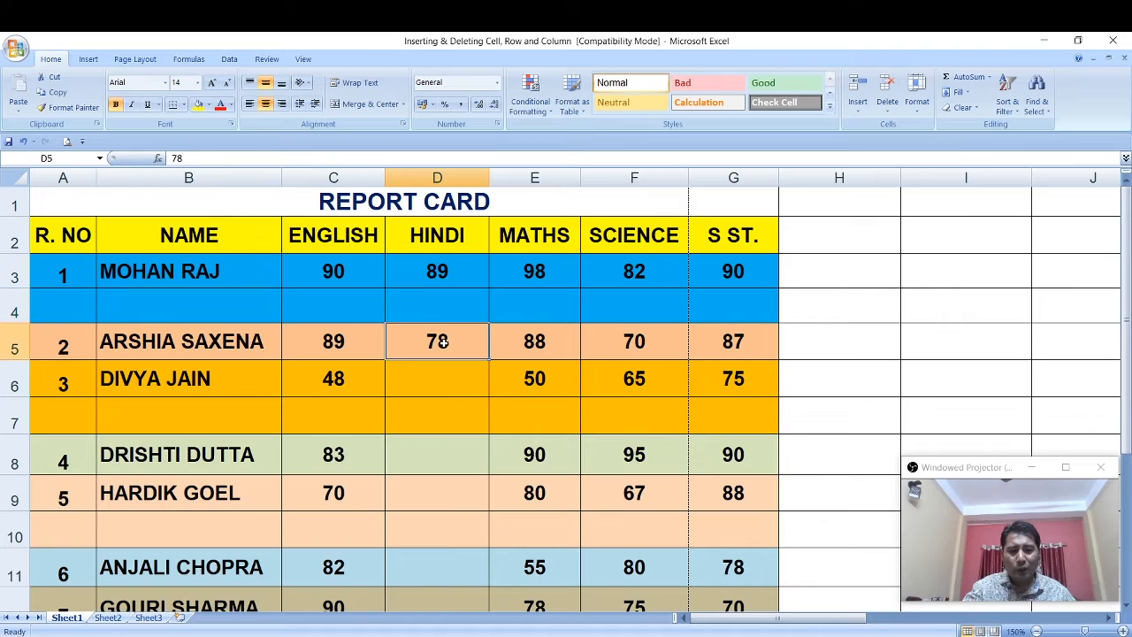
right_click(437, 343)
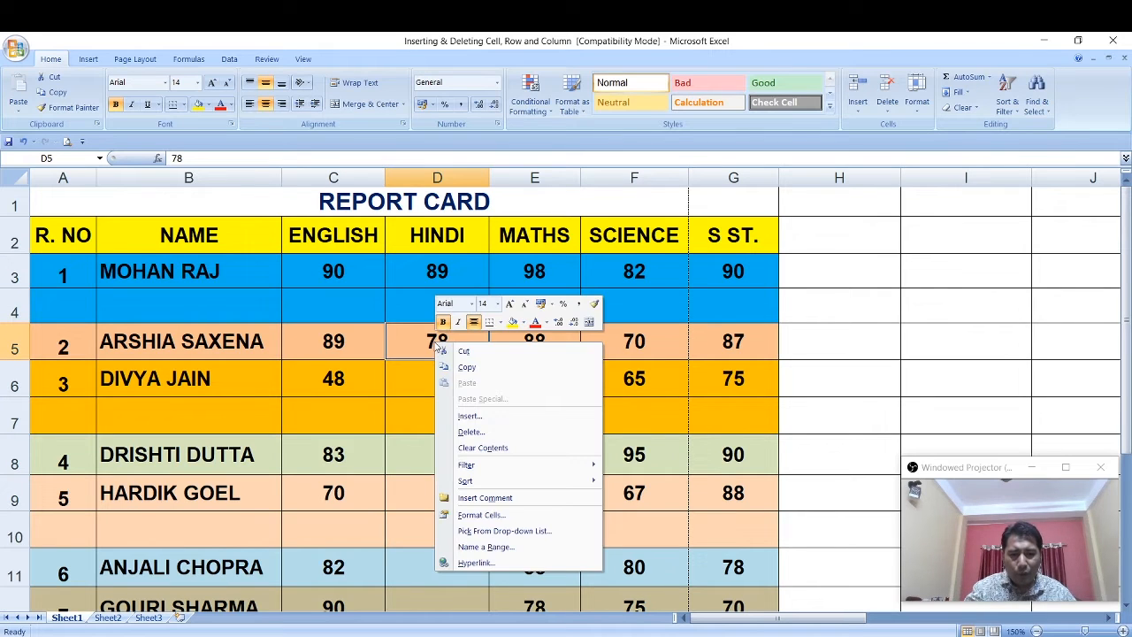
left_click(466, 433)
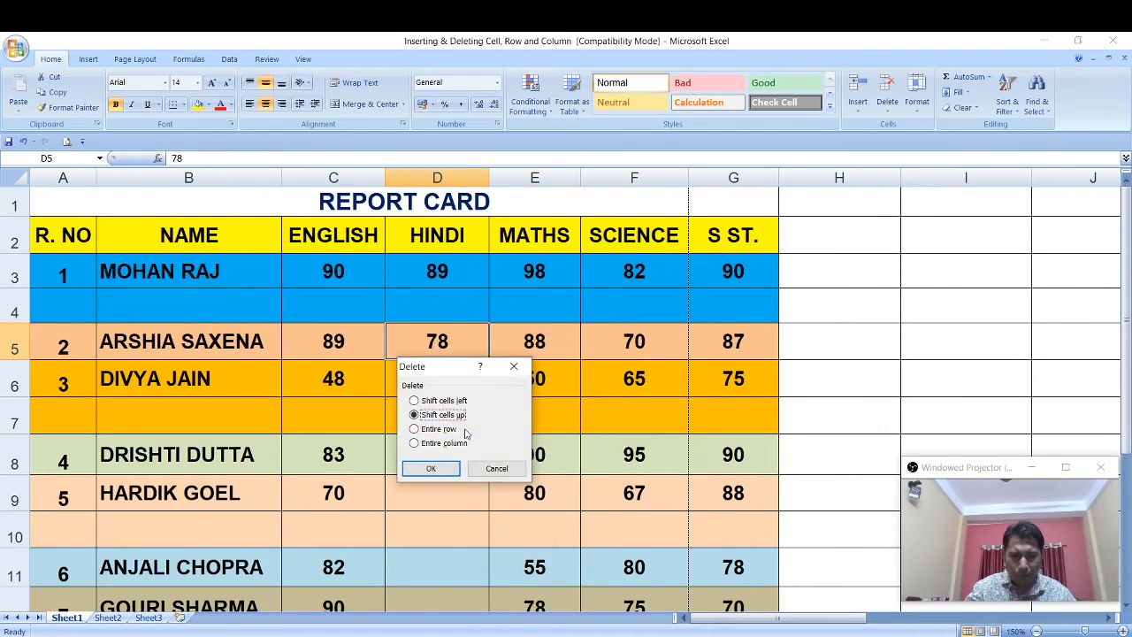
left_click(415, 444)
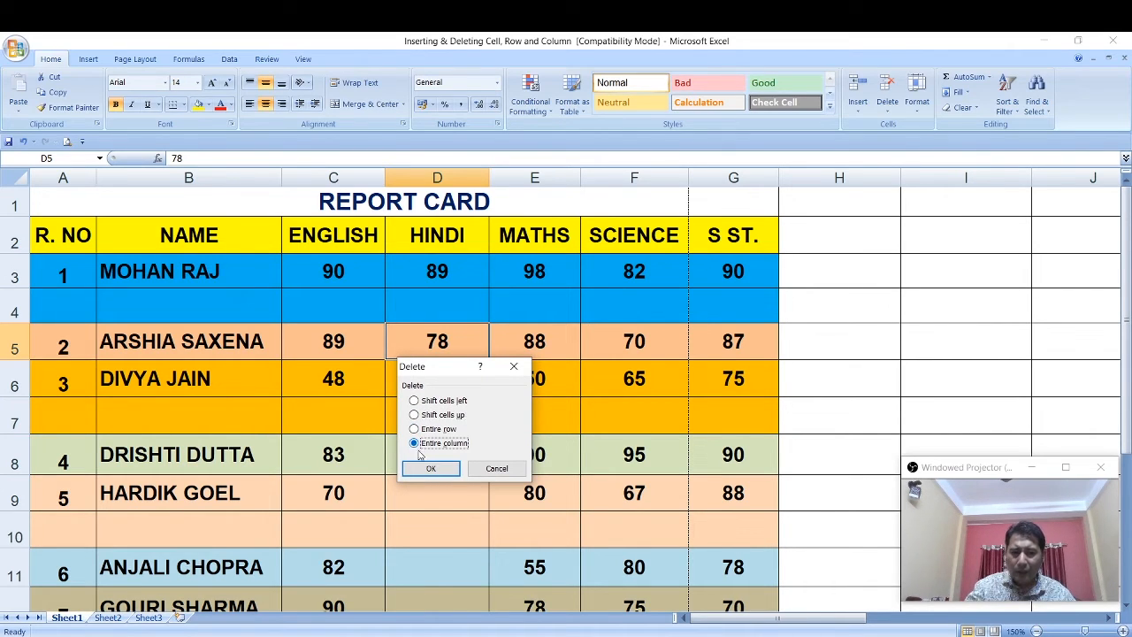
left_click(427, 468)
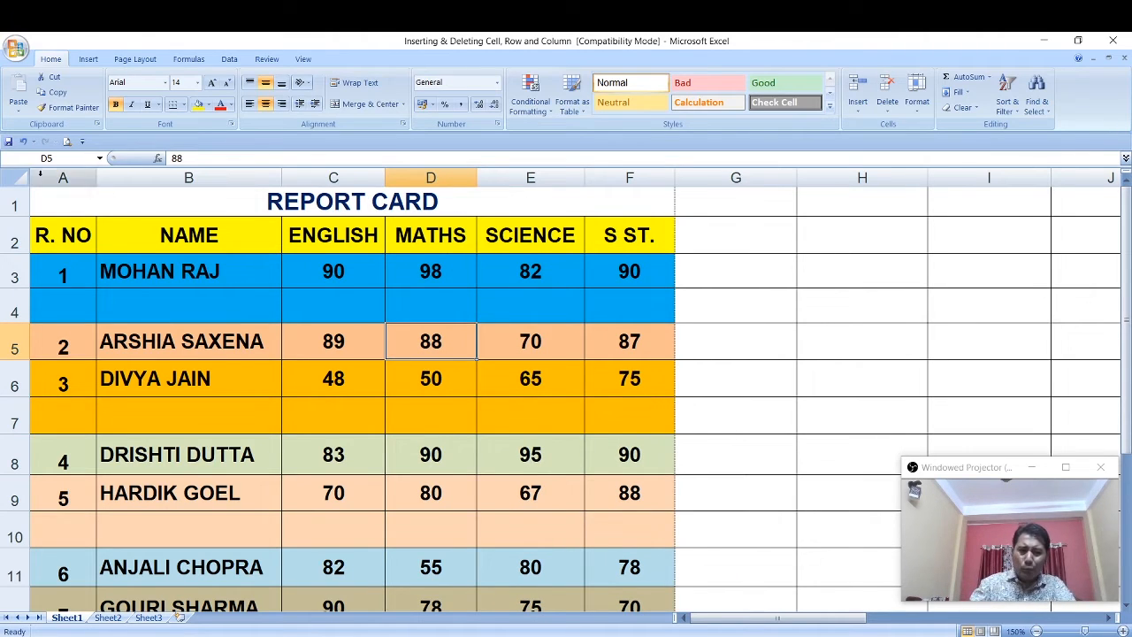
Delete the blank row 4 between roll numbers 1 and 2.
left_click(11, 311)
right_click(10, 311)
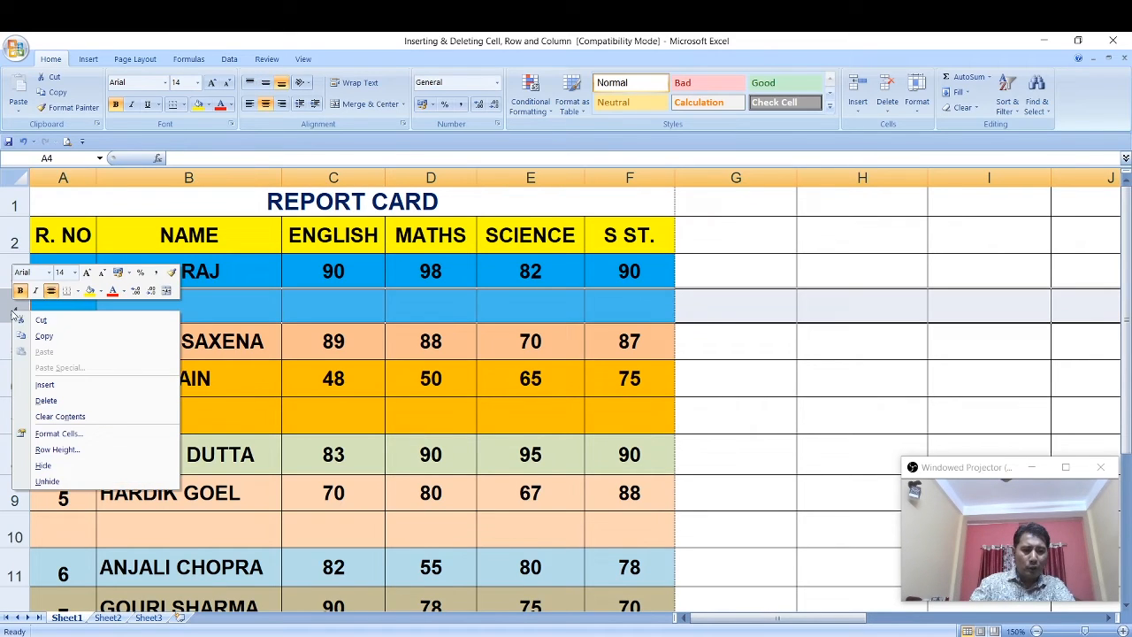
left_click(46, 403)
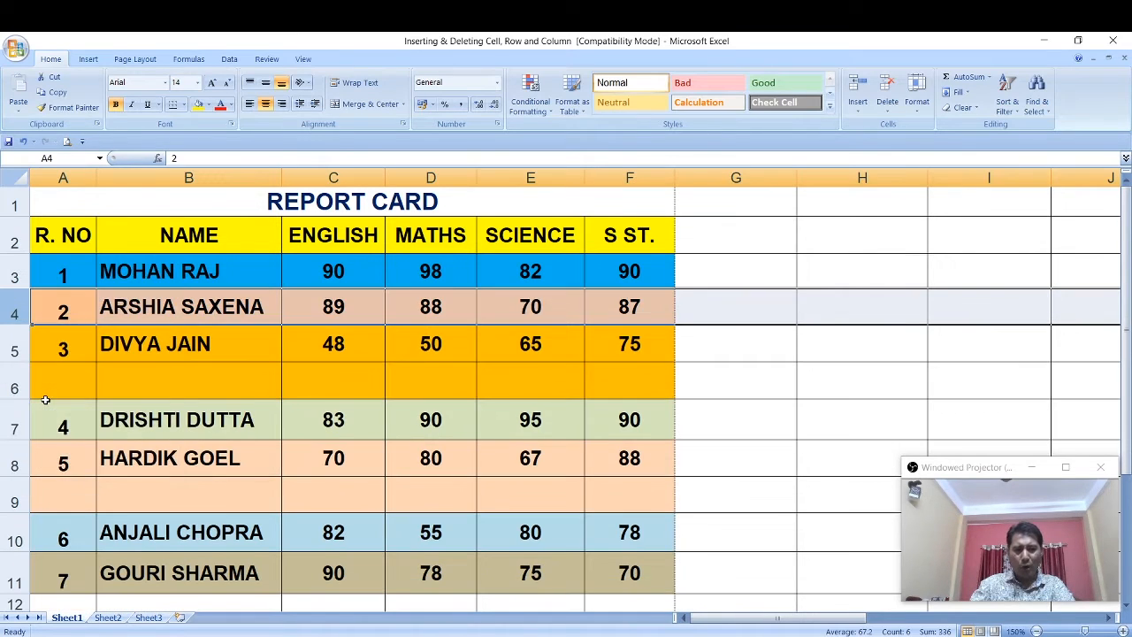
Delete the blank sheet row between roll numbers 3 and 4, using cell E6 as the selected cell.
left_click(48, 382)
left_click(202, 400)
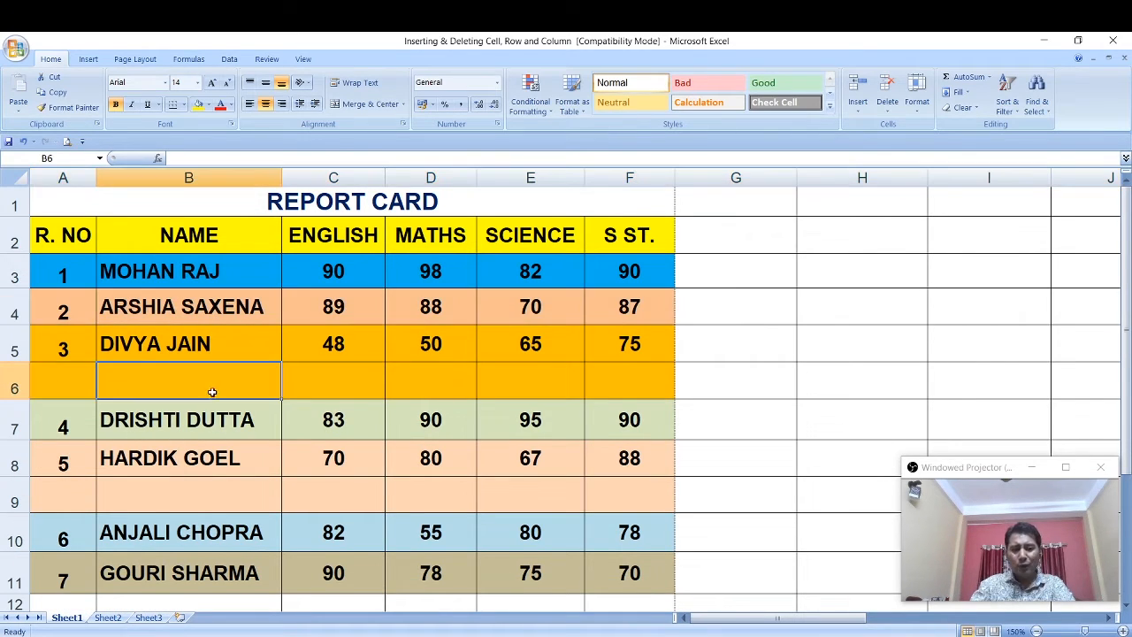
left_click(324, 390)
left_click(458, 388)
left_click(506, 388)
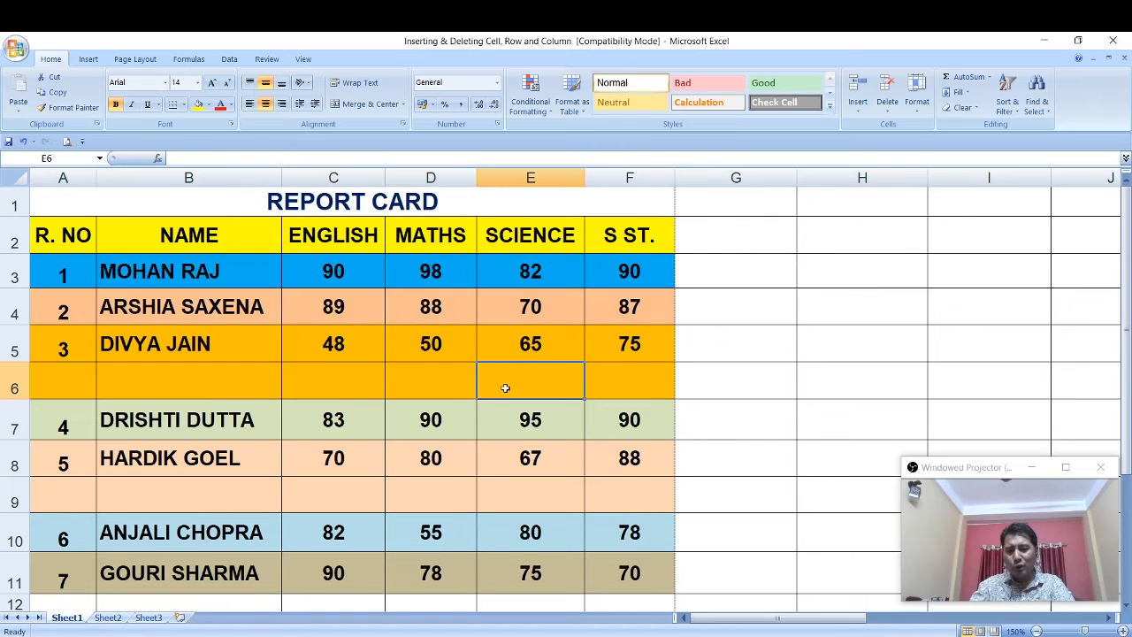
left_click(611, 386)
left_click(526, 386)
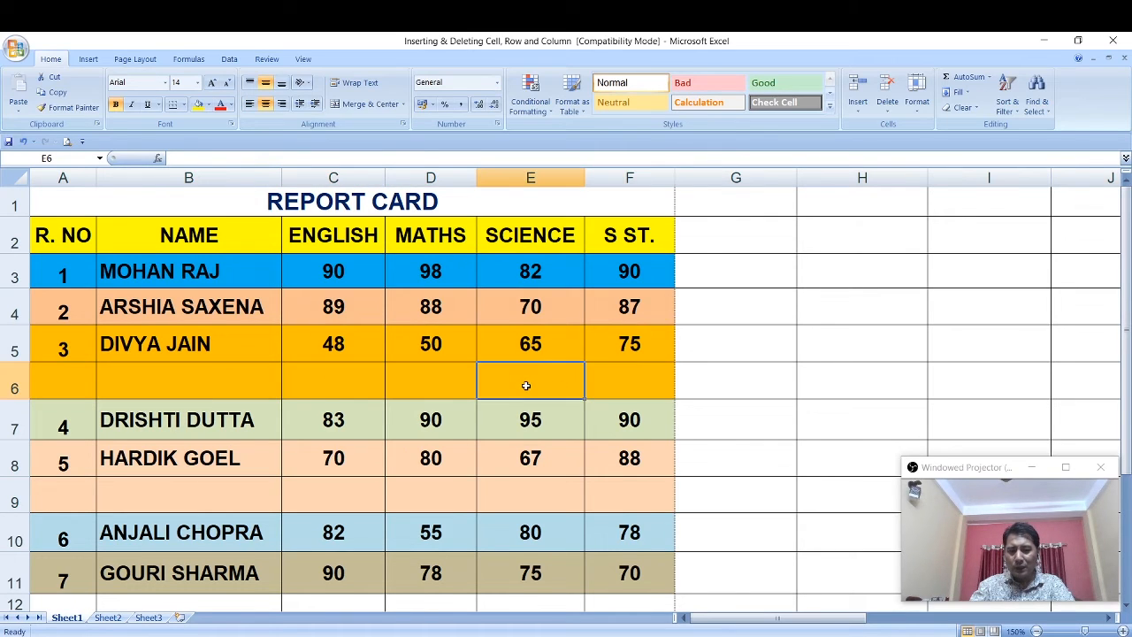
left_click(888, 104)
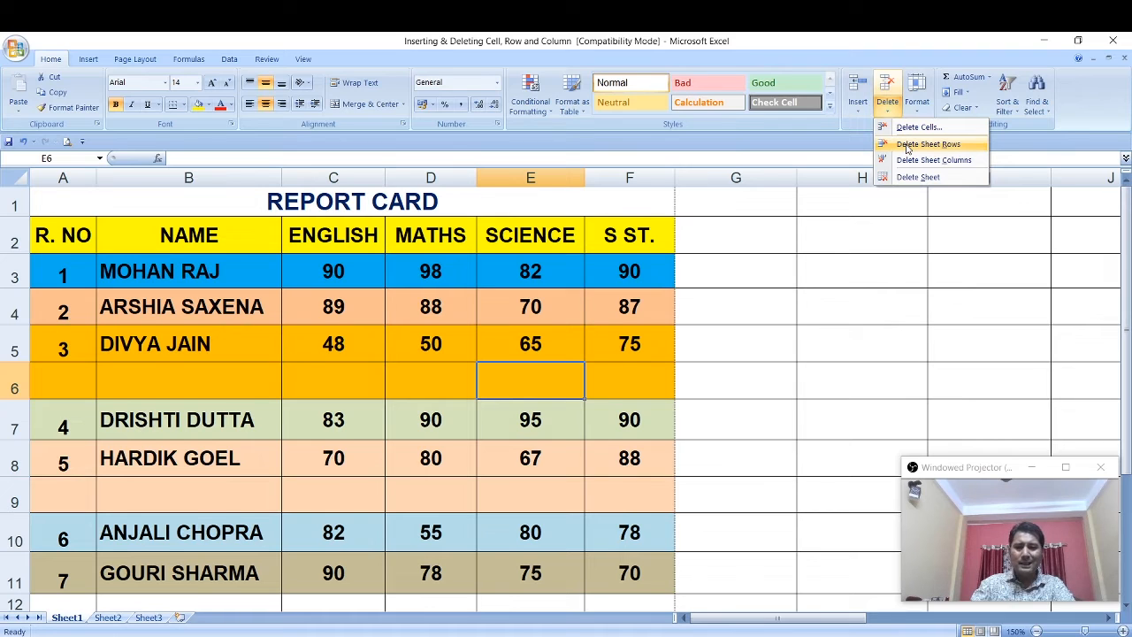
left_click(907, 147)
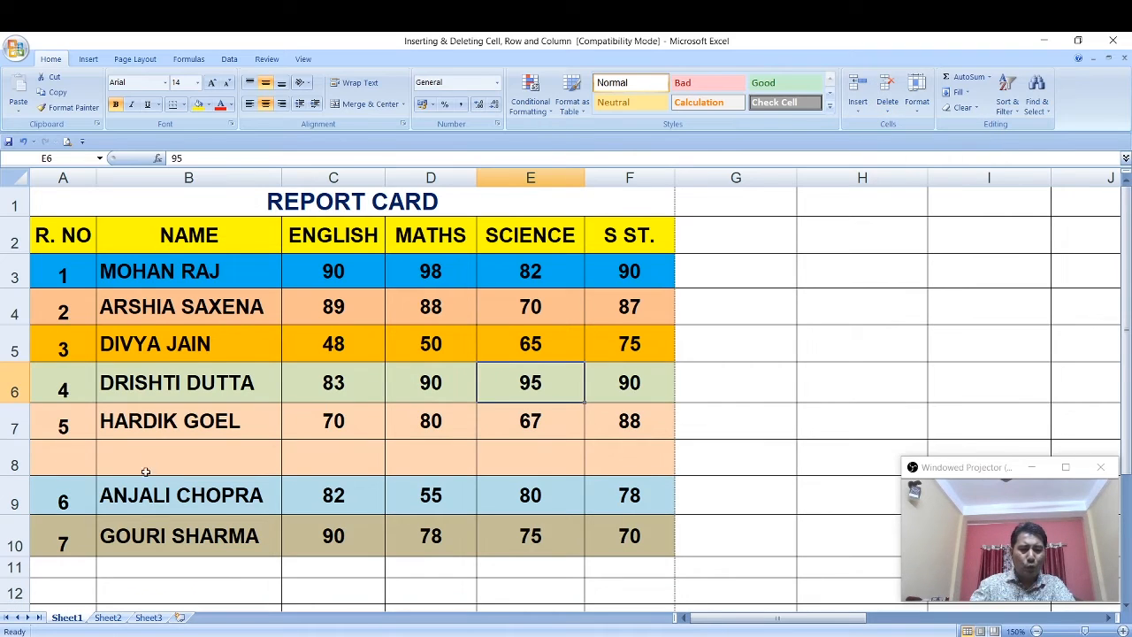
Delete the blank row 8 between roll numbers 5 and 6.
left_click(15, 457)
right_click(14, 457)
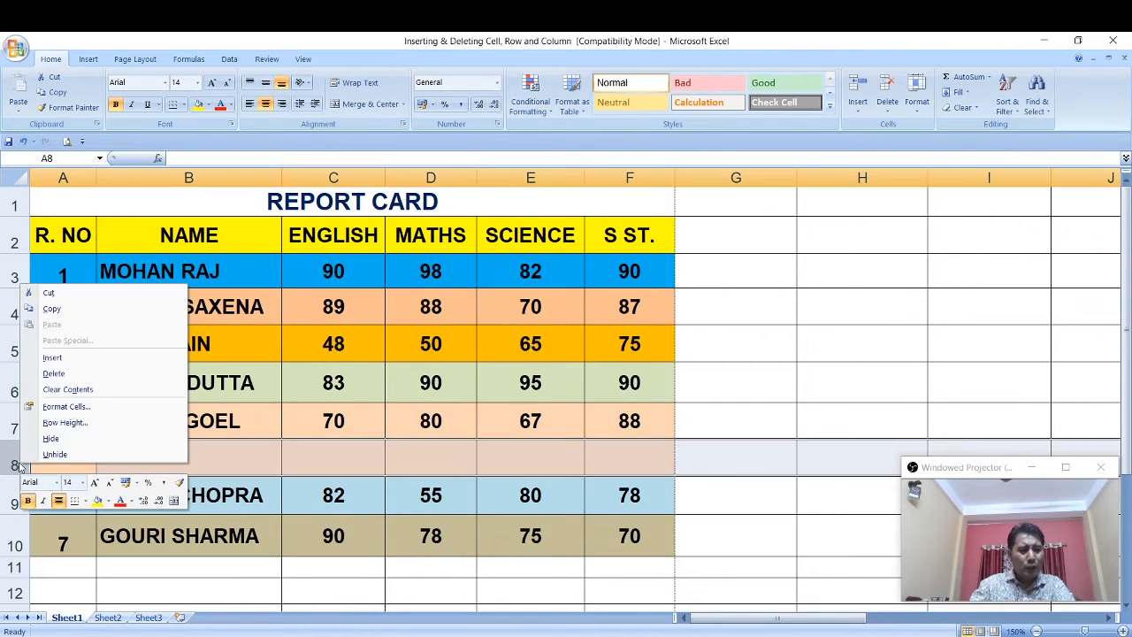
left_click(54, 374)
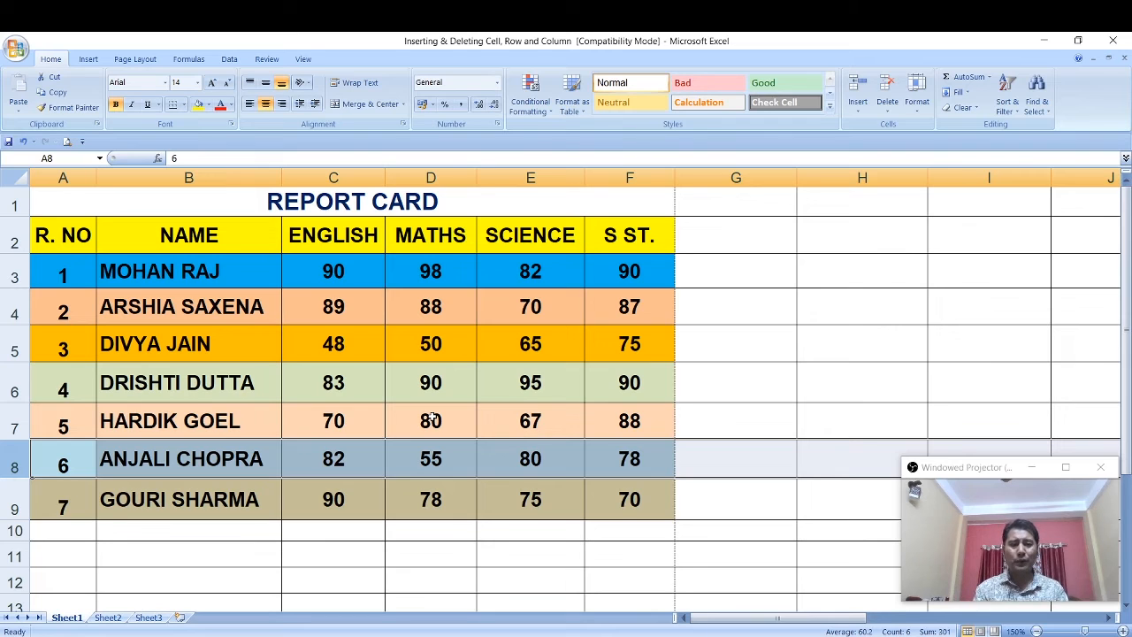
Narrow the ENGLISH column until it is only slightly wider than its heading.
key("ctrl+z")
key("ctrl+z")
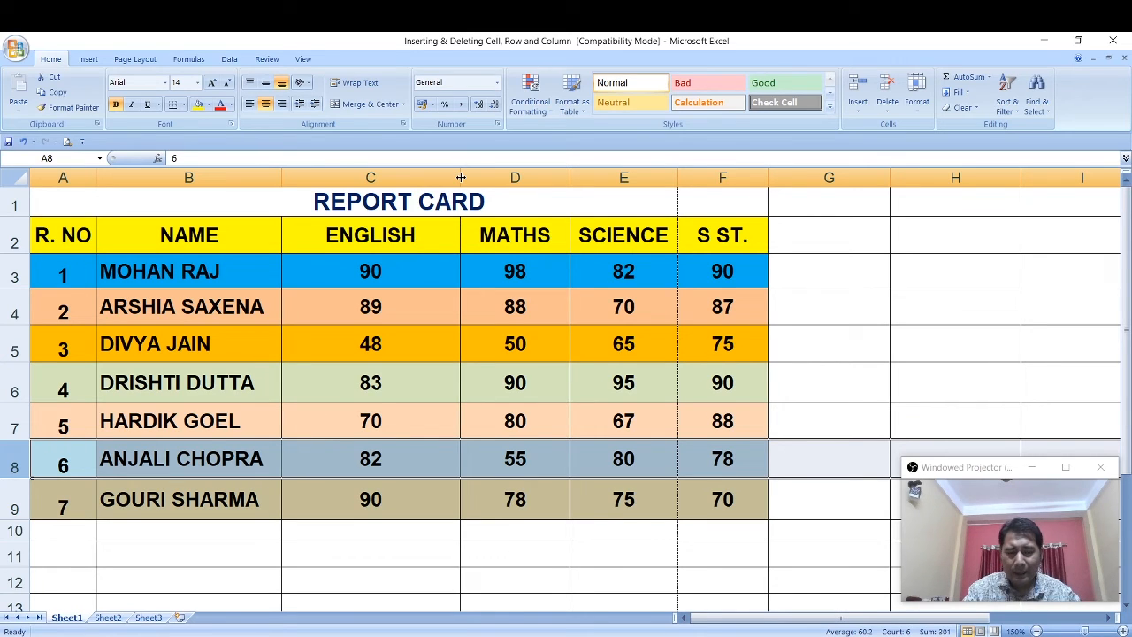
left_click_drag(461, 178, 394, 181)
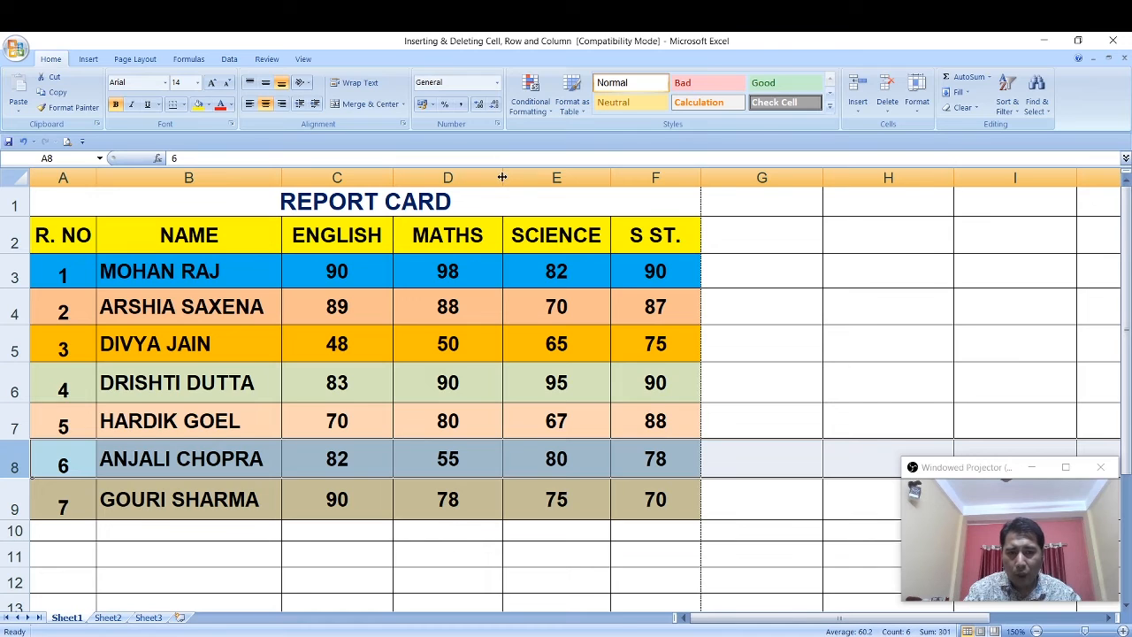
Try widening the MATHS column and resizing the heights of rows 3 and 5 by their borders.
left_click_drag(501, 176, 582, 174)
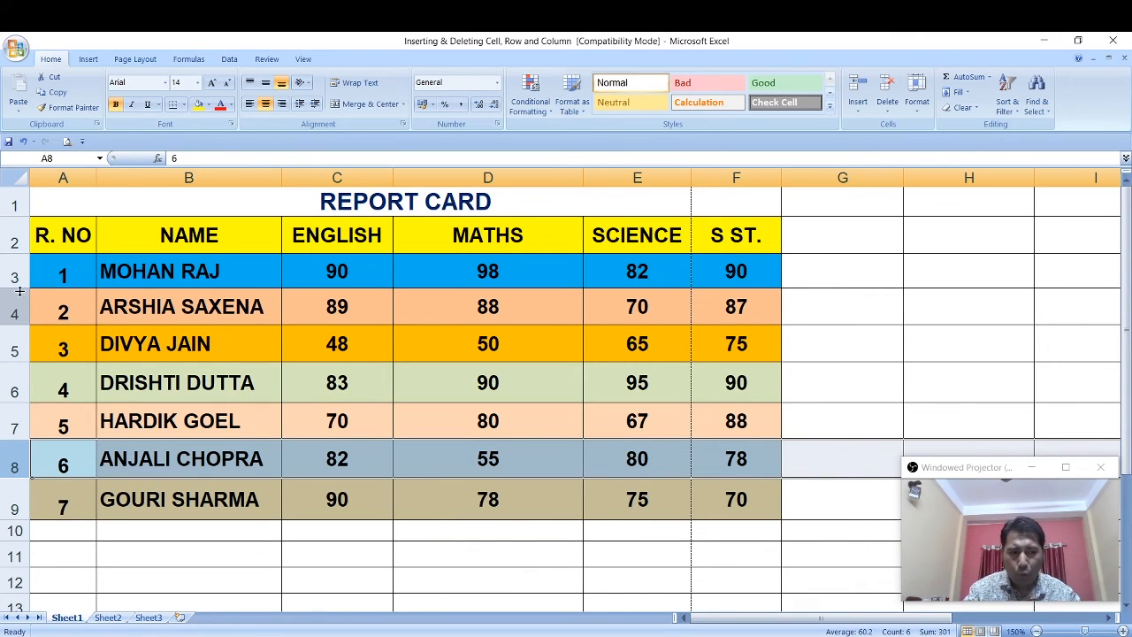
left_click_drag(20, 290, 15, 347)
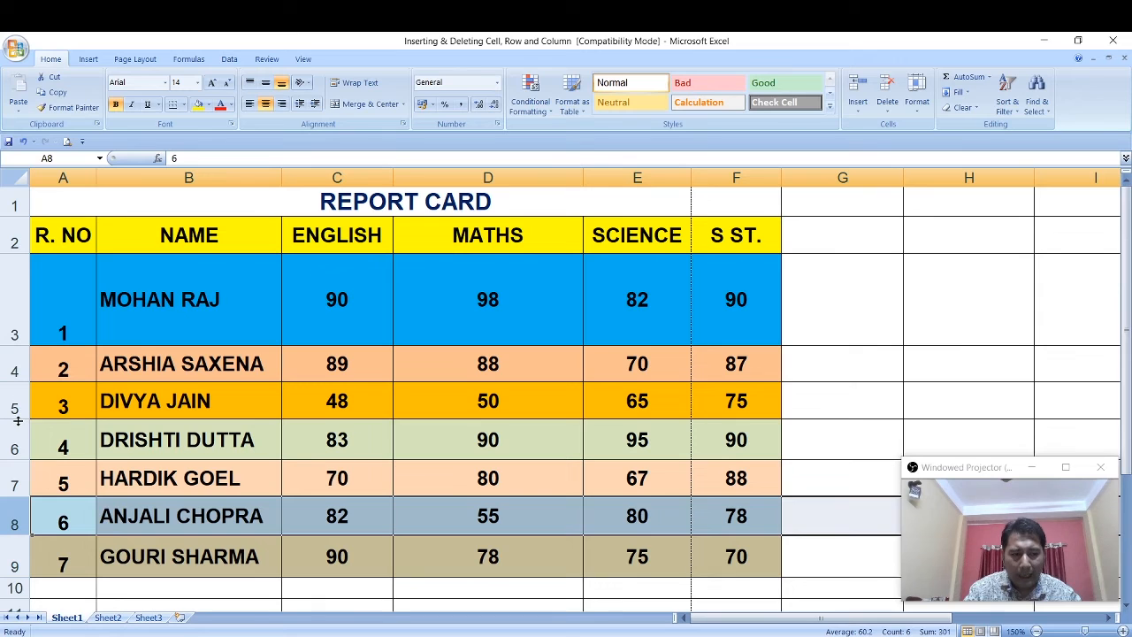
mouse_move(16, 421)
left_mouse_down()
mouse_move(16, 474)
mouse_move(17, 417)
left_mouse_up()
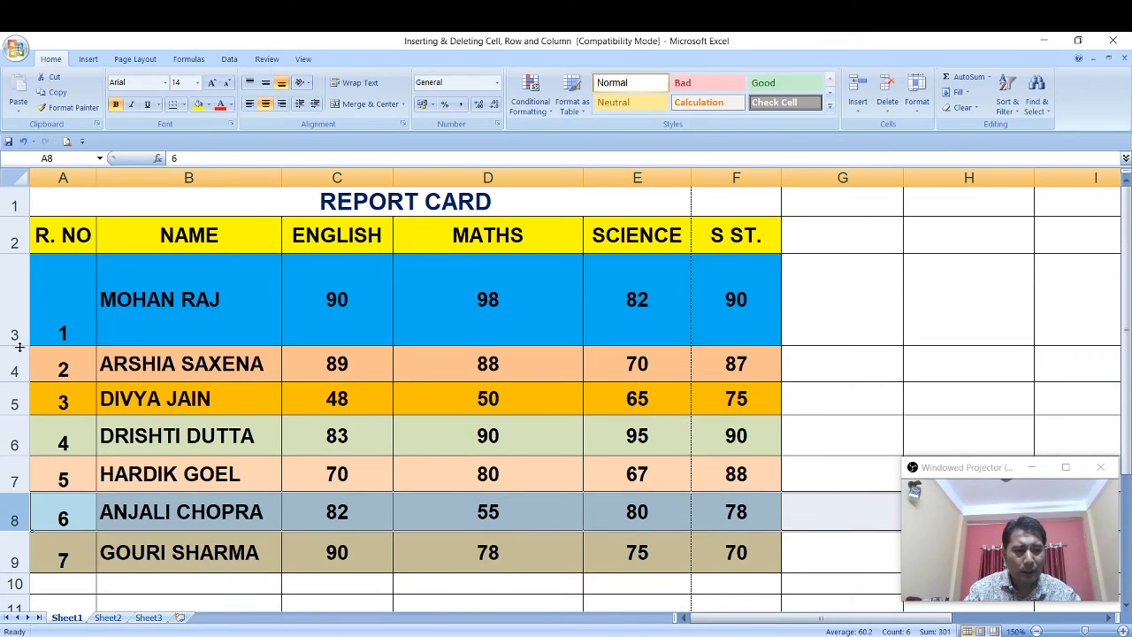
left_click_drag(19, 345, 25, 294)
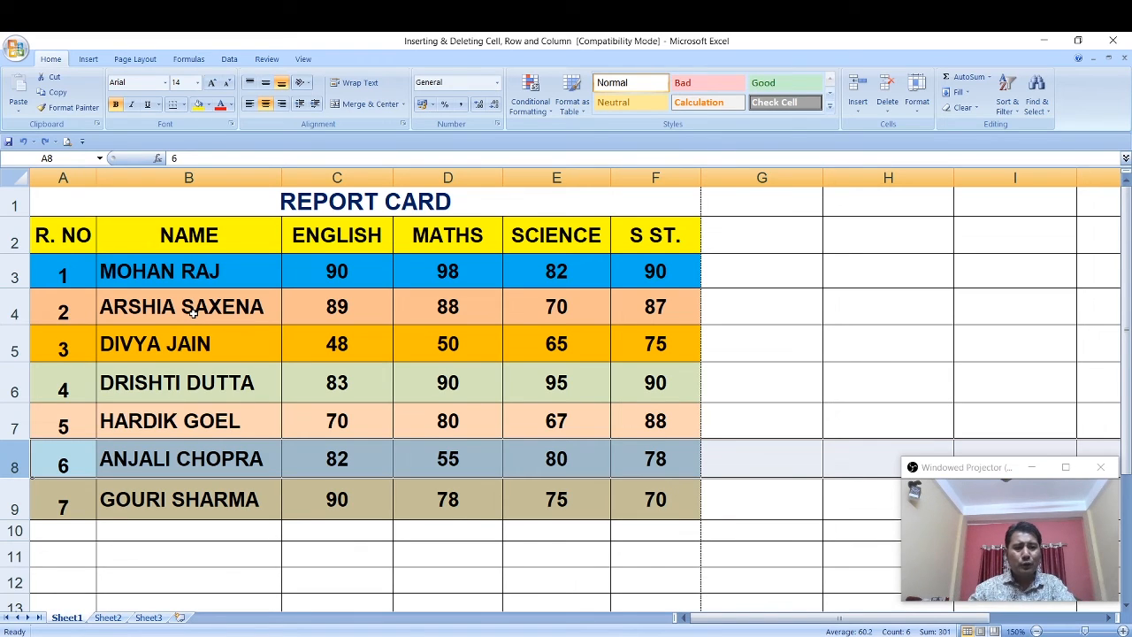
Set the row height of the table range A2:F9 to 30.
left_click(61, 242)
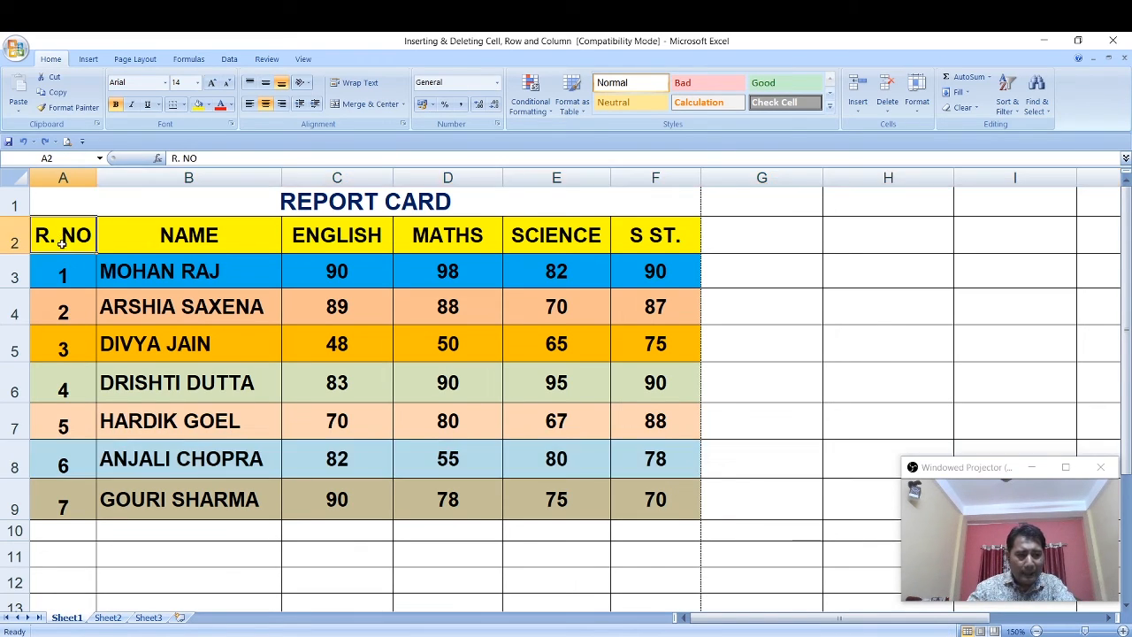
left_click_drag(61, 243, 668, 496)
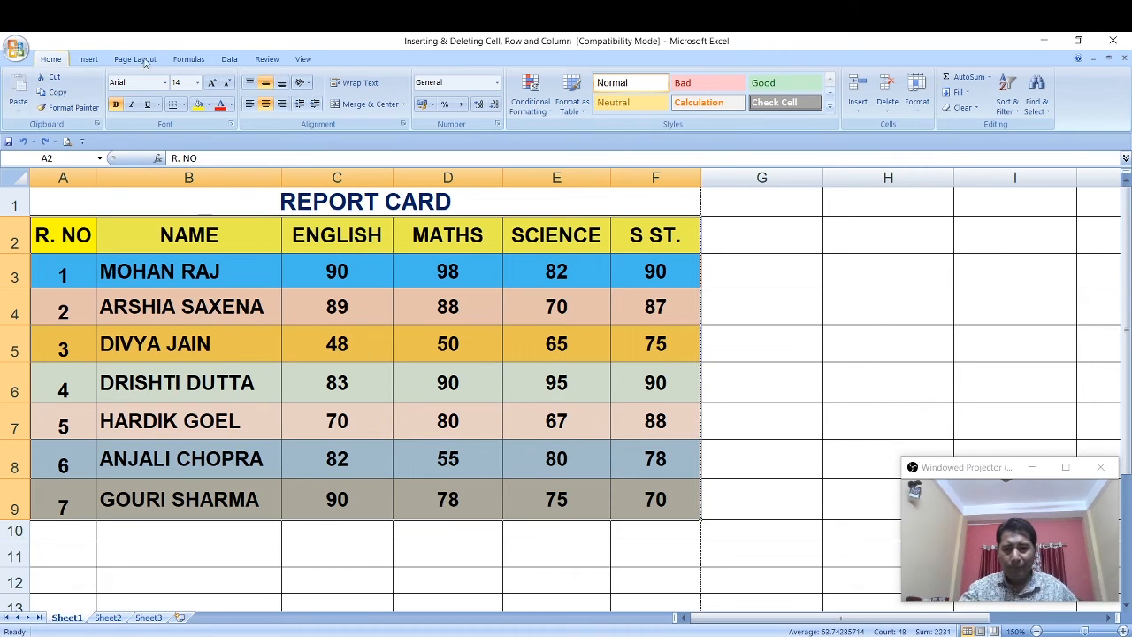
left_click(917, 101)
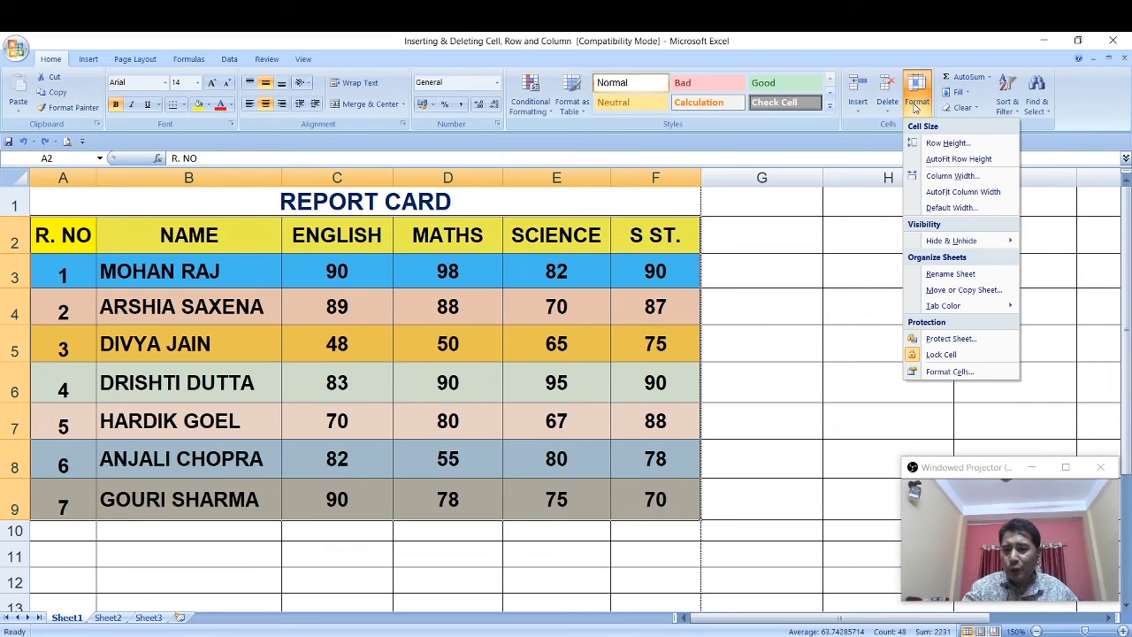
left_click(946, 144)
left_click_drag(567, 442, 497, 293)
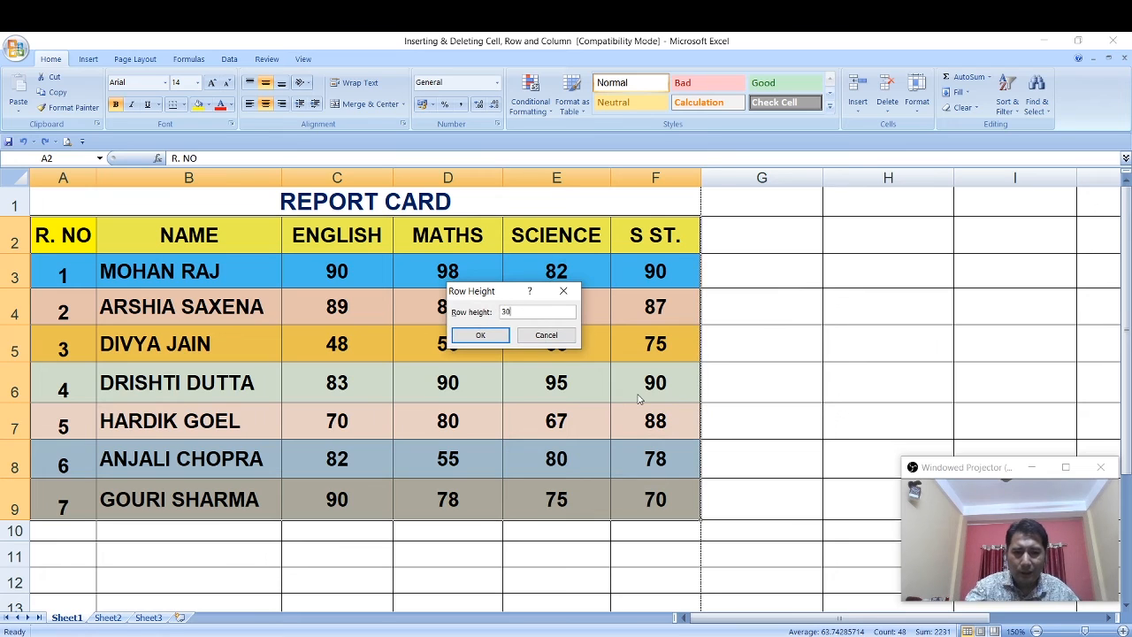
left_click(480, 336)
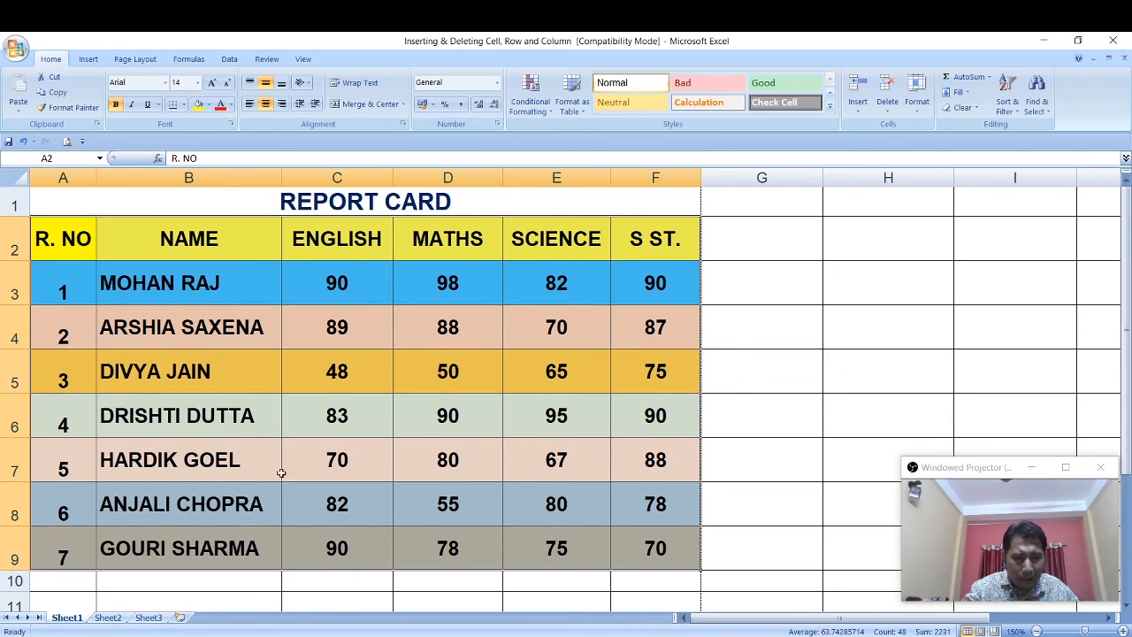
Set the row height of the selected table range to 40.
left_click(917, 95)
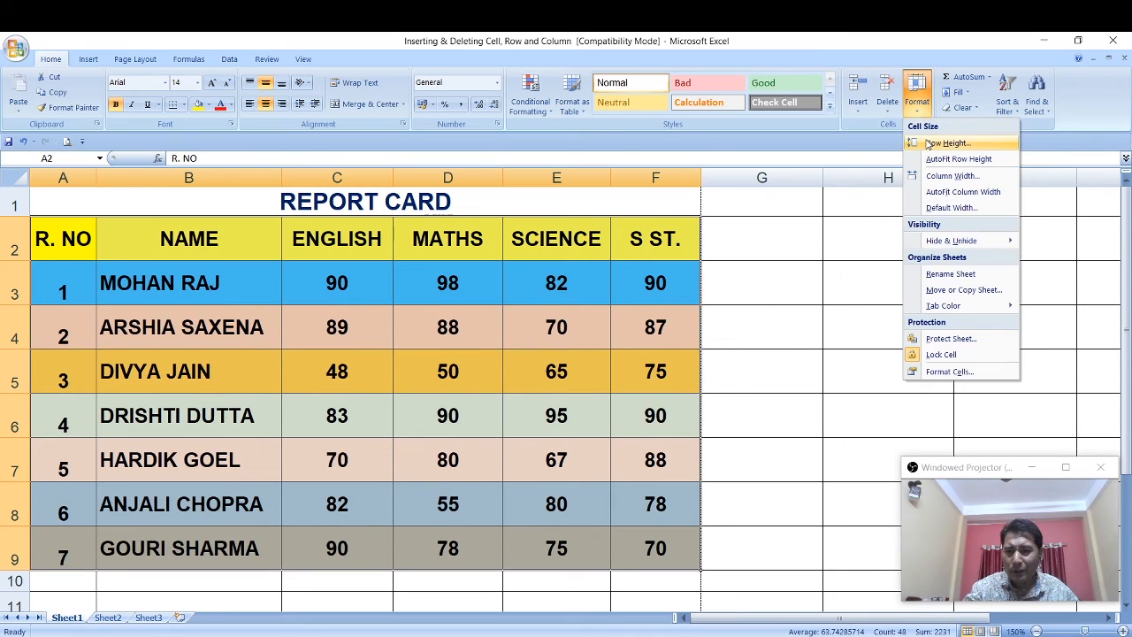
left_click(929, 143)
type("40")
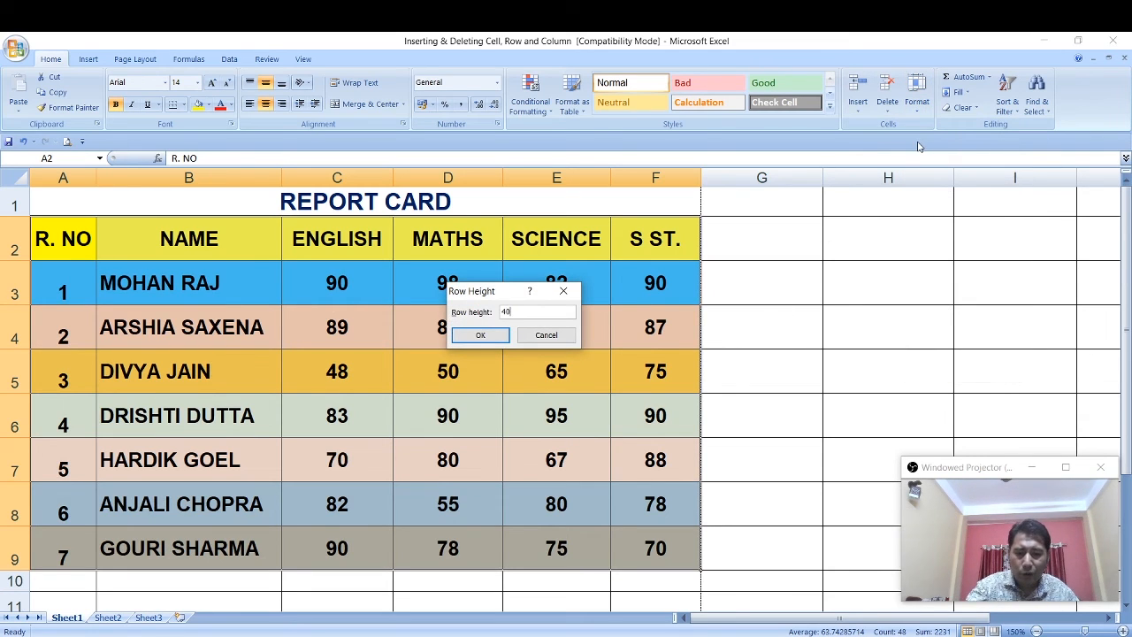
key("Return")
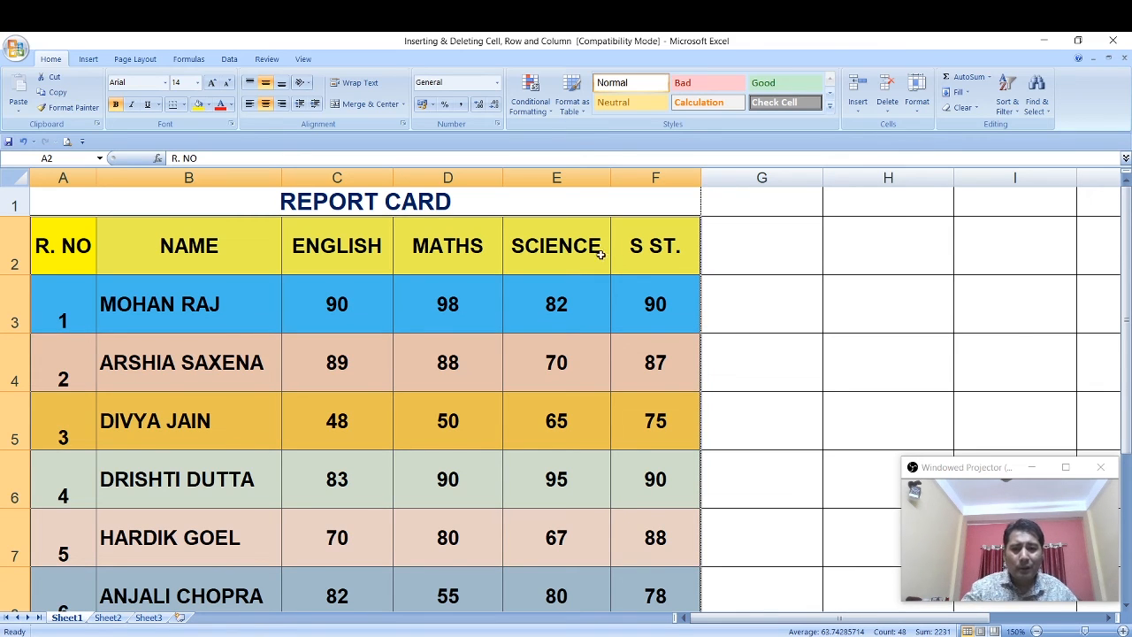
Set the column width of the selected table range, columns A to F, to 10.
left_click(918, 115)
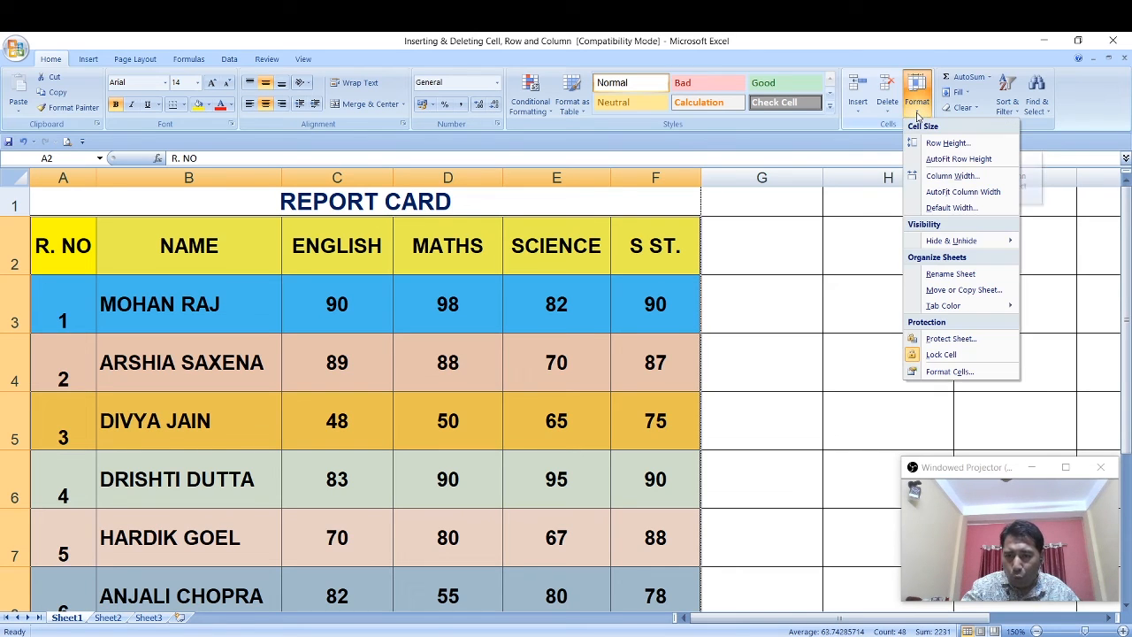
left_click(934, 177)
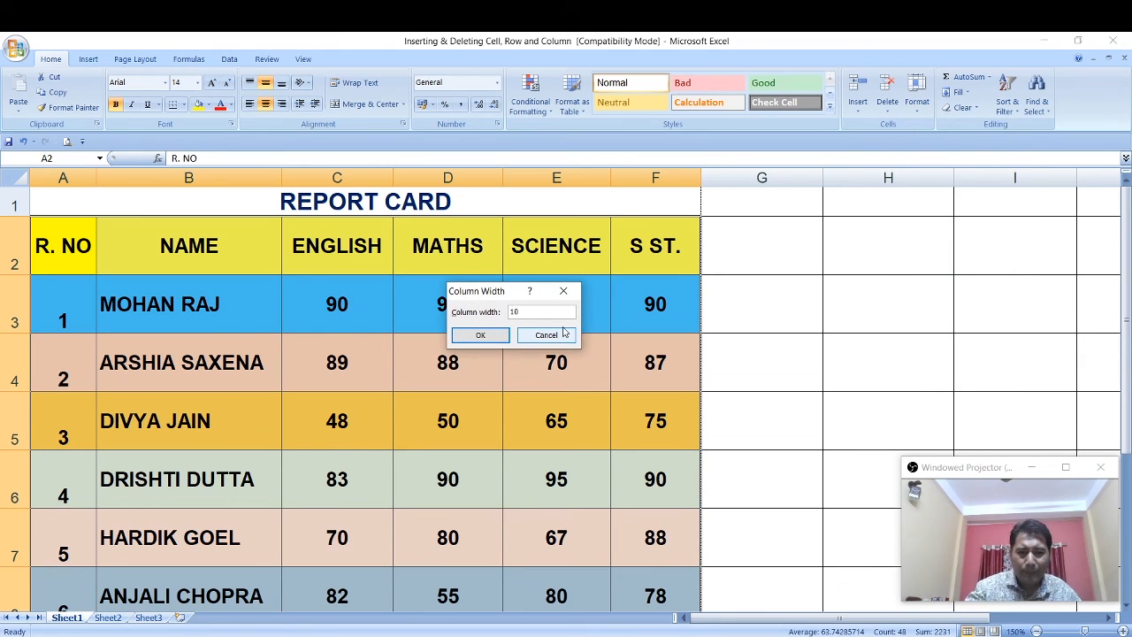
left_click(489, 337)
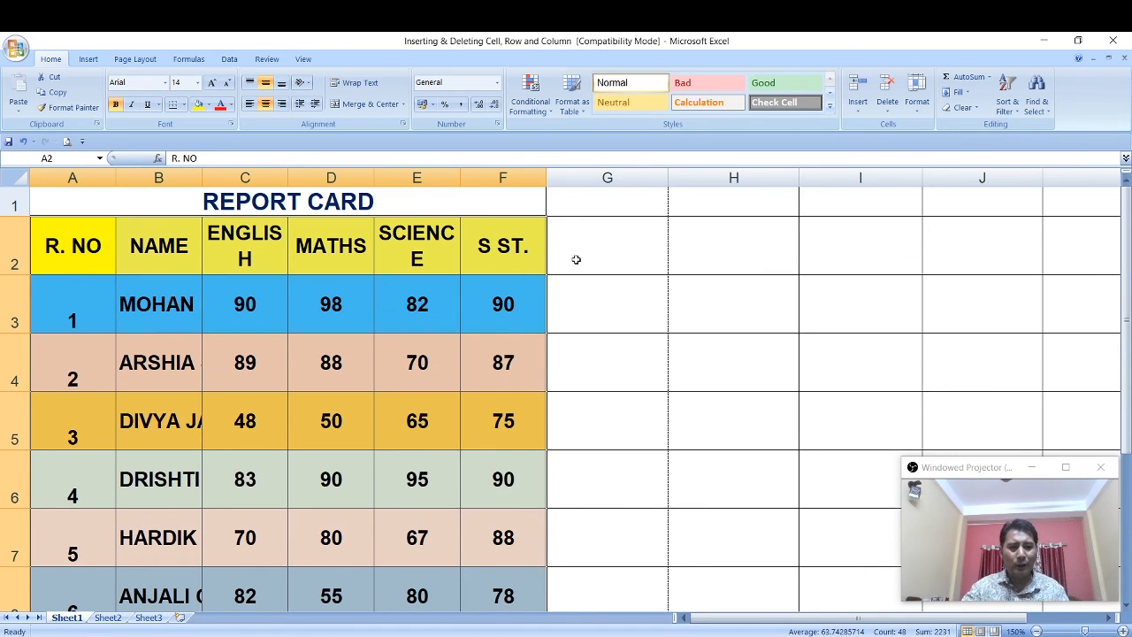
Set the column width of the selected table range, columns A to F, to 15.
left_click(917, 98)
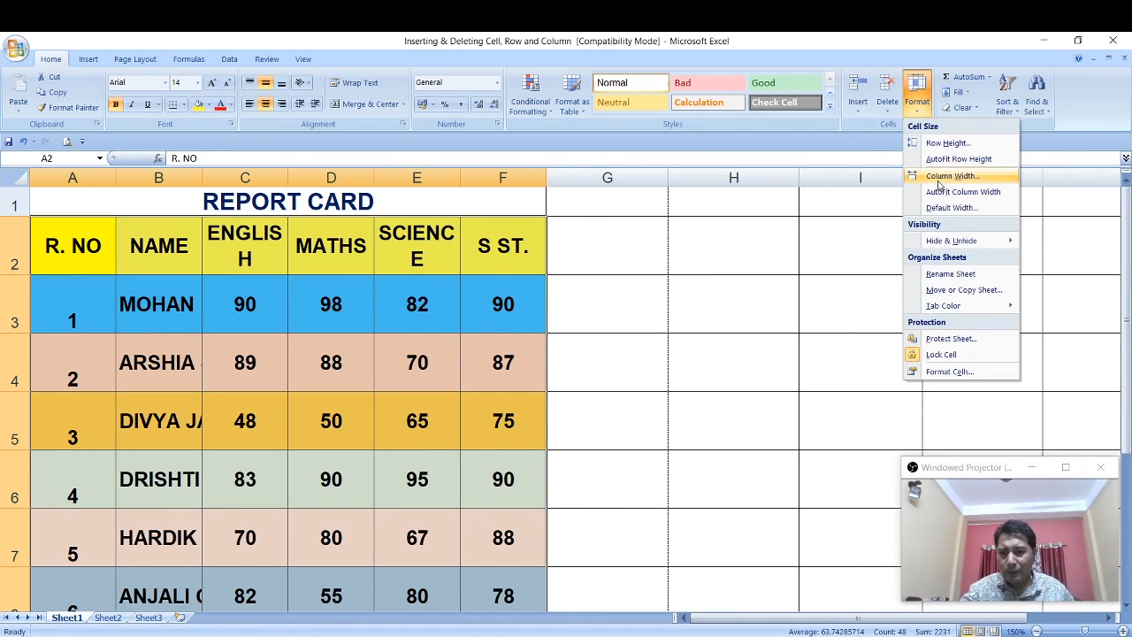
left_click(939, 177)
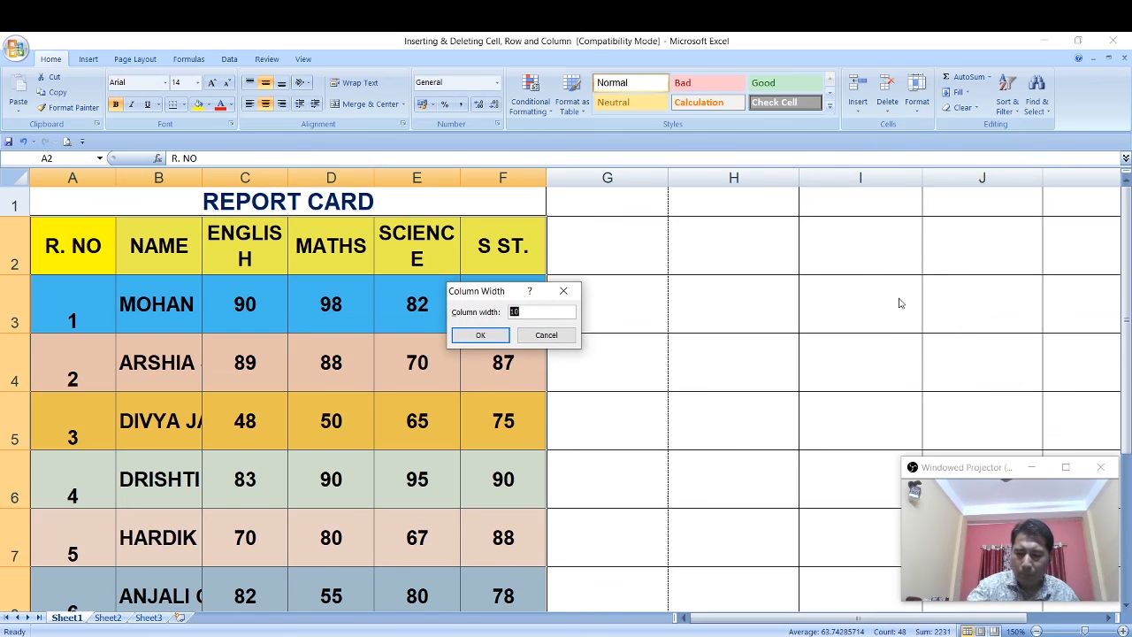
type("15")
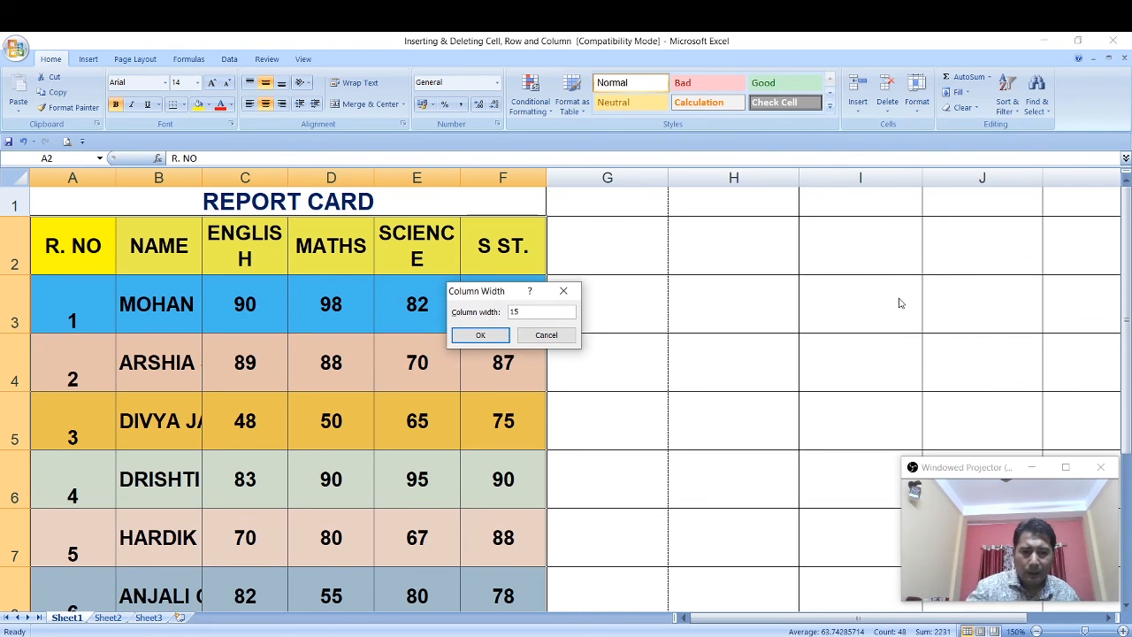
left_click(482, 335)
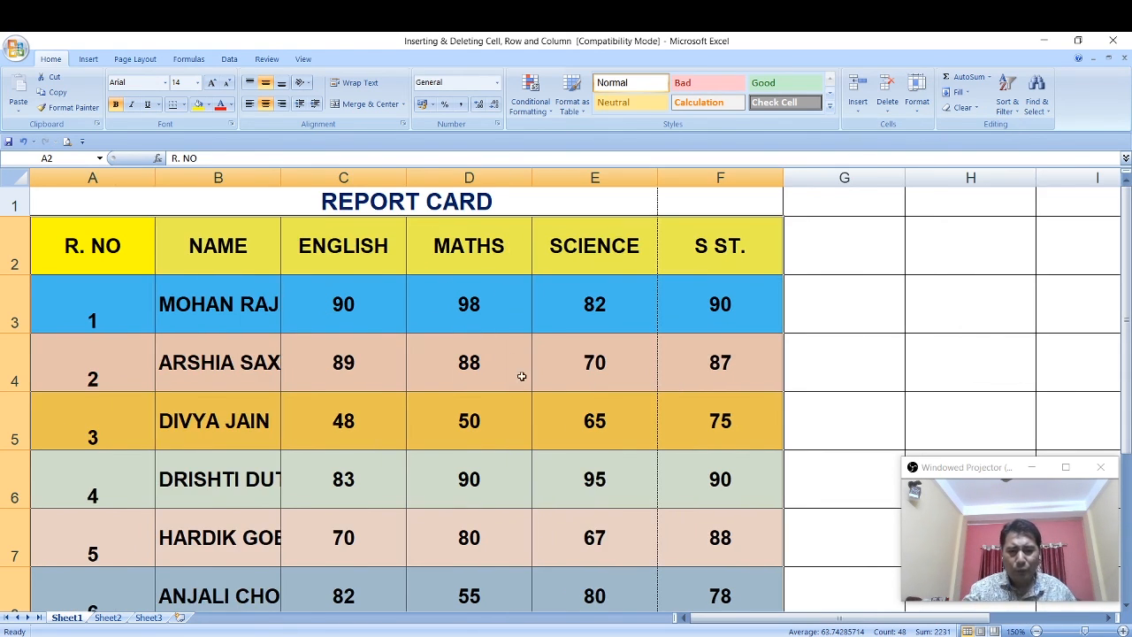